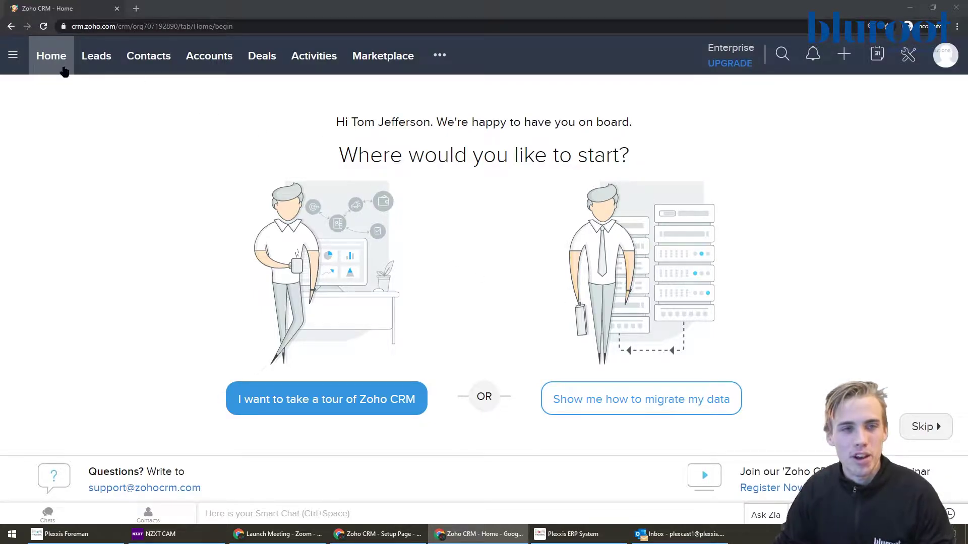
Step: Open CRM Setup and go to the Email Templates settings page
left_click(908, 56)
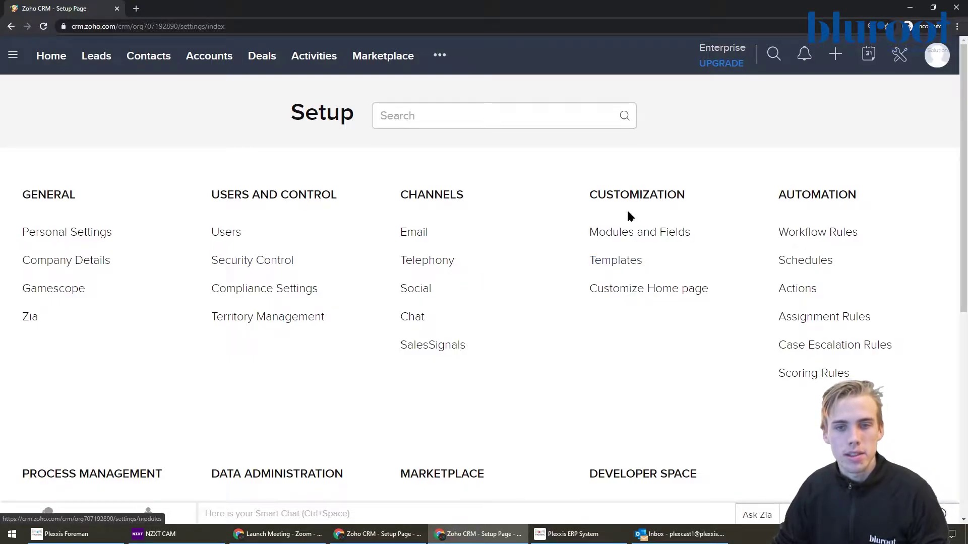
left_click_drag(590, 194, 682, 195)
left_click(596, 266)
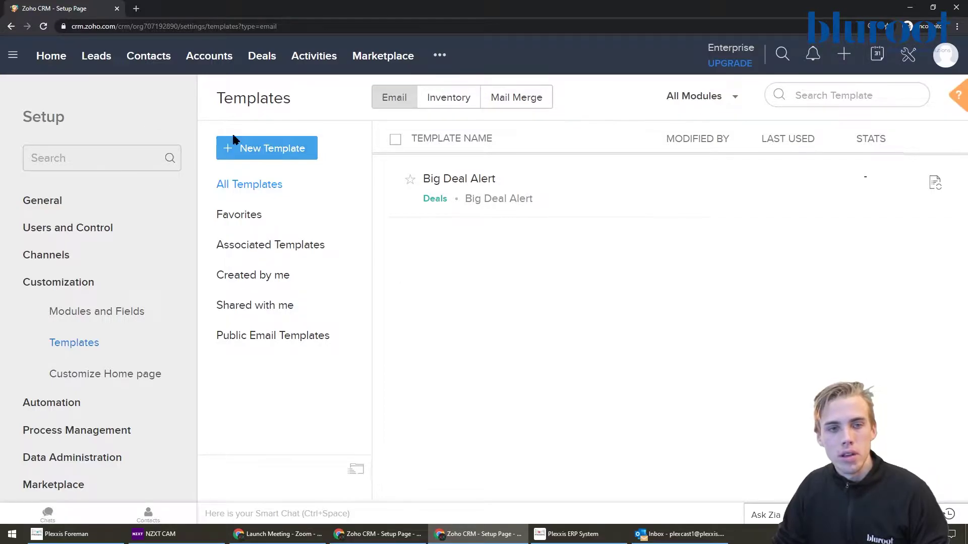
Step: Start a new email template and choose Contacts as its module
left_click(257, 153)
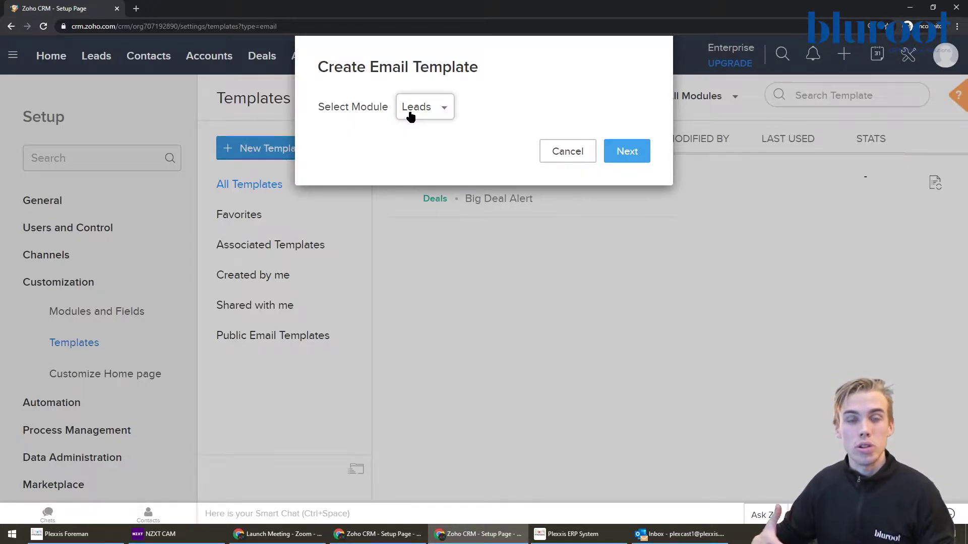
left_click(433, 113)
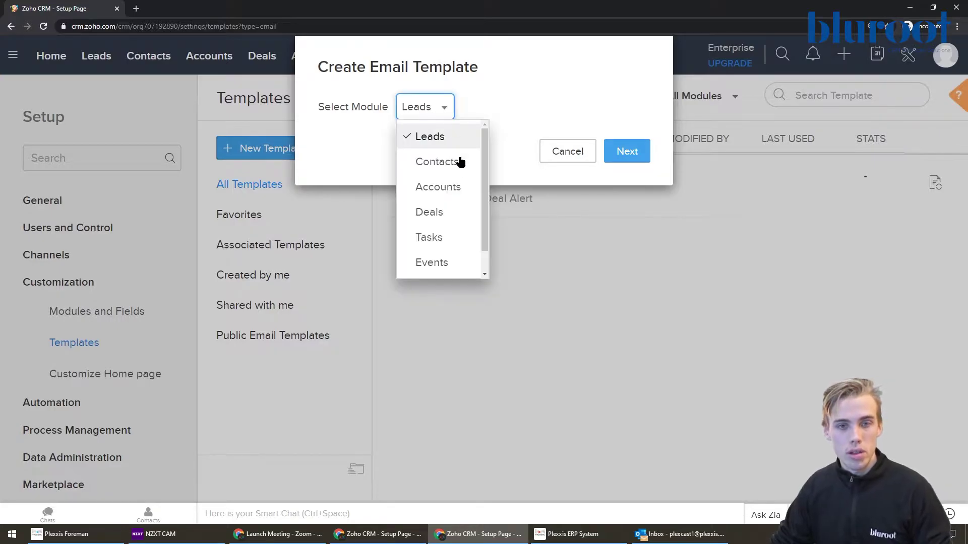
left_click(458, 166)
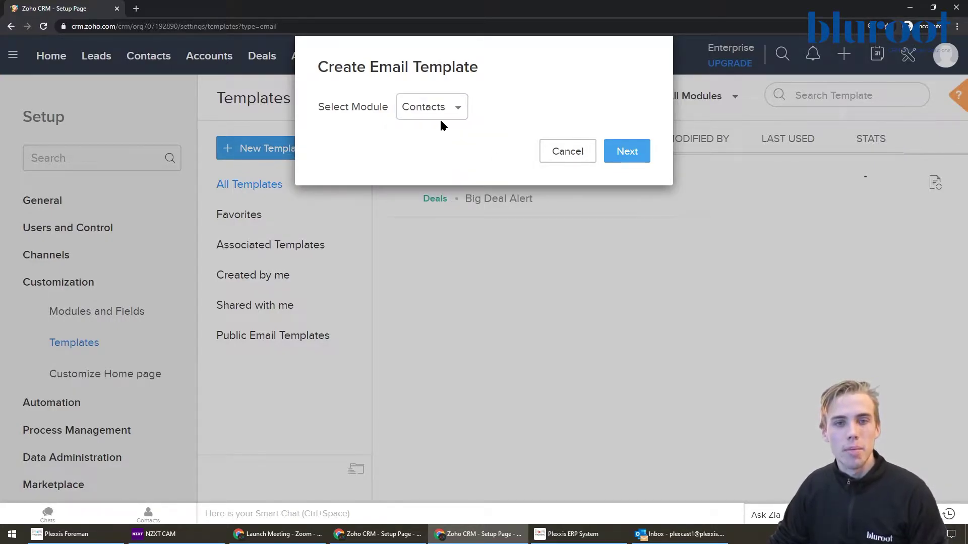
left_click(620, 151)
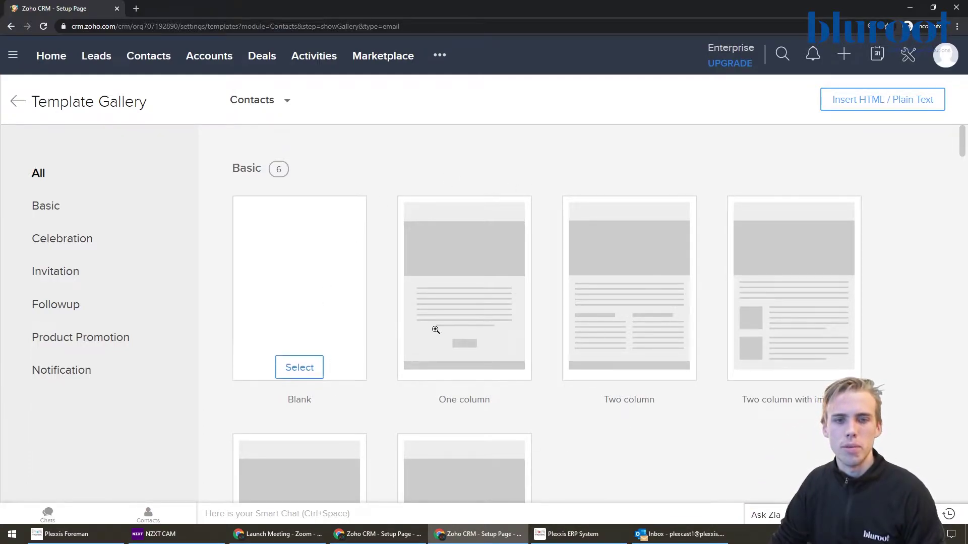
scroll(624, 339, "down", 10)
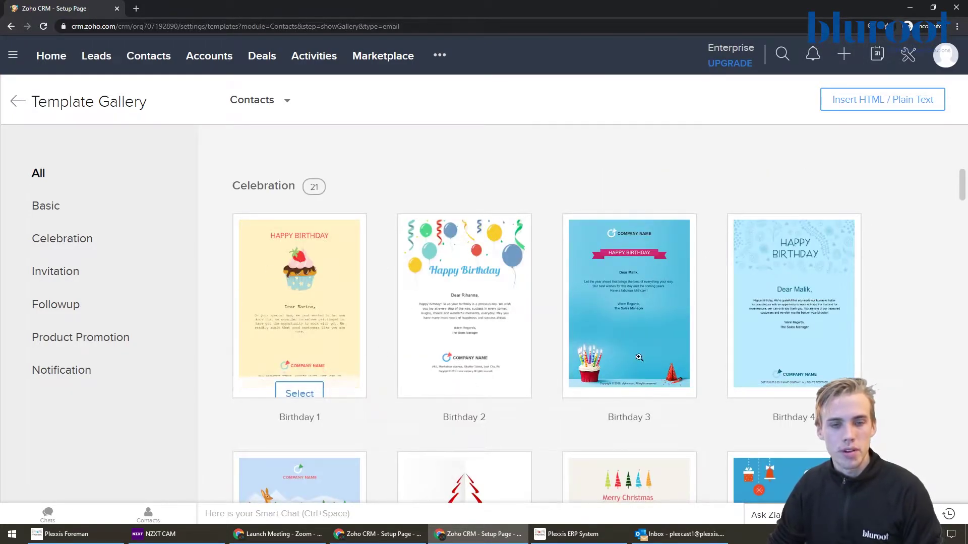
scroll(688, 356, "down", 20)
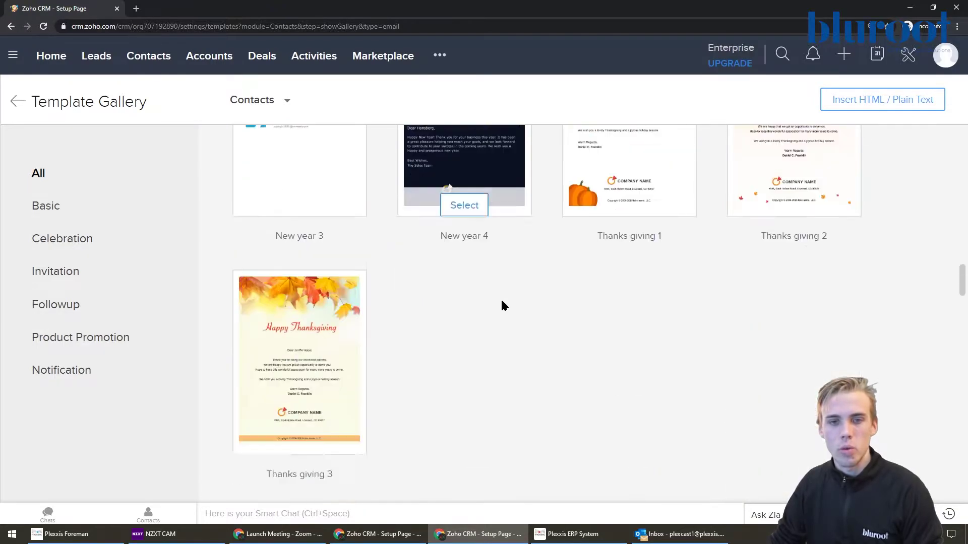
scroll(419, 298, "up", 9)
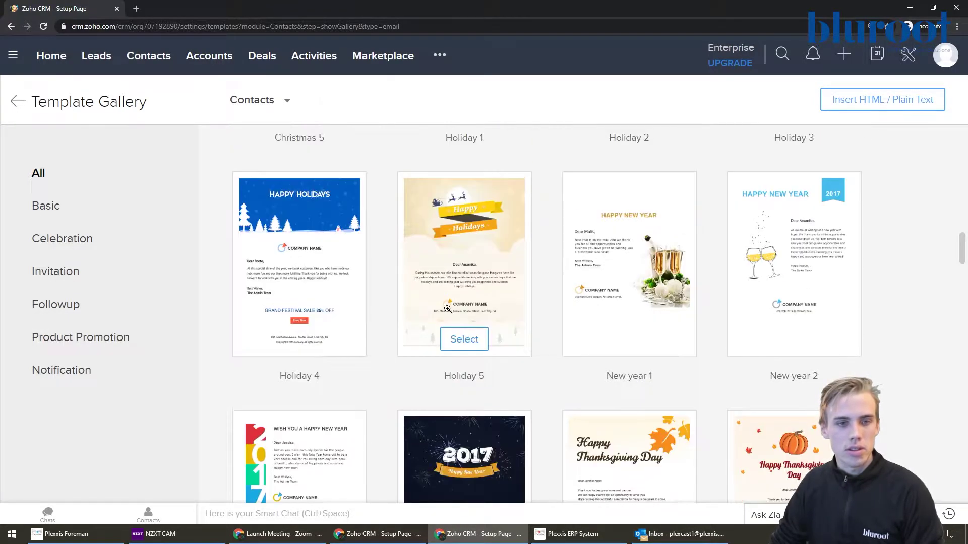
scroll(426, 259, "up", 9)
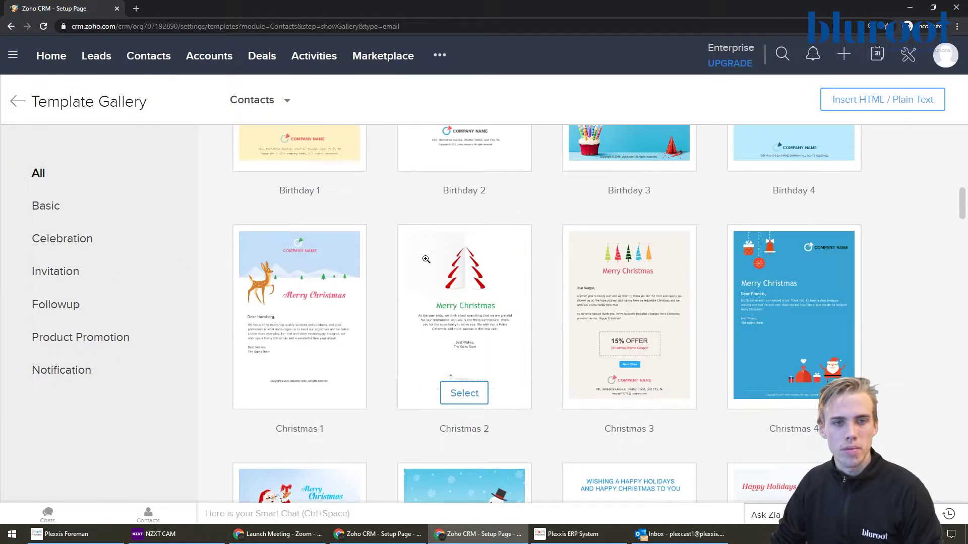
scroll(484, 285, "up", 8)
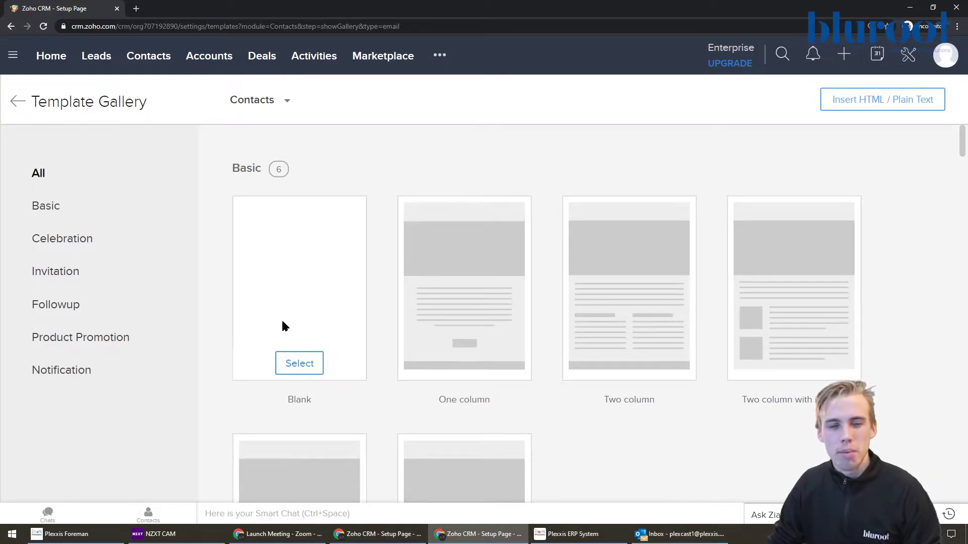
Step: Start from the Blank layout, skip the tour, and name the template 'Happy birtyhday email for client'
left_click(299, 363)
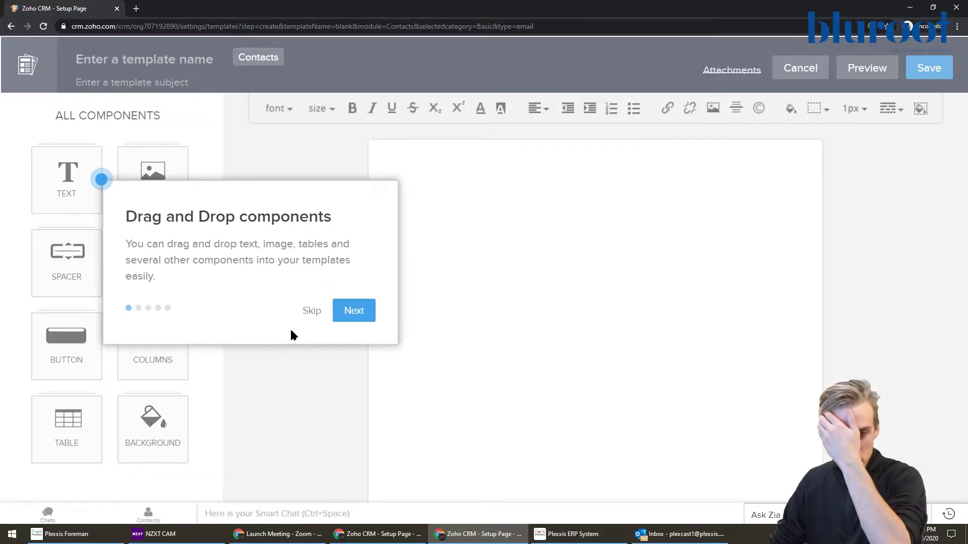
left_click(309, 311)
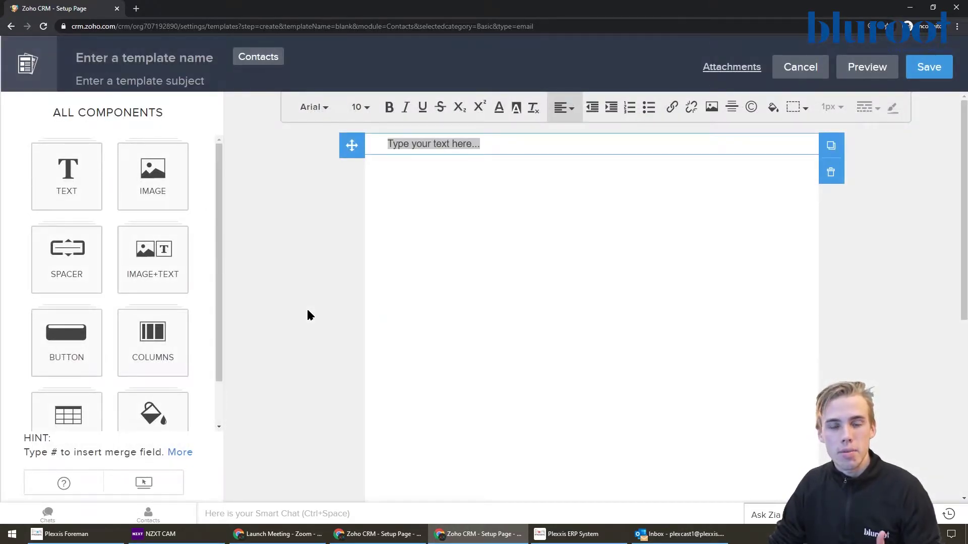
left_click(140, 61)
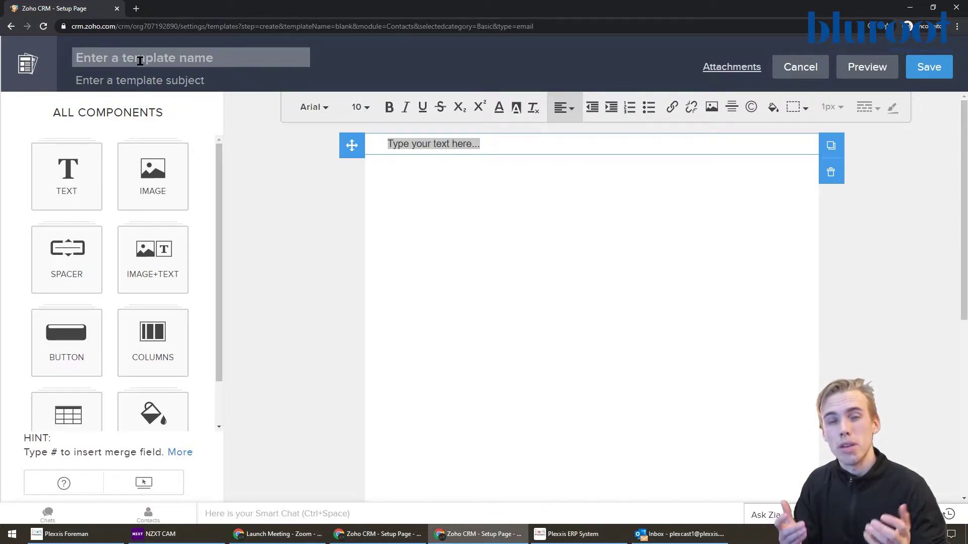
type("Happy ")
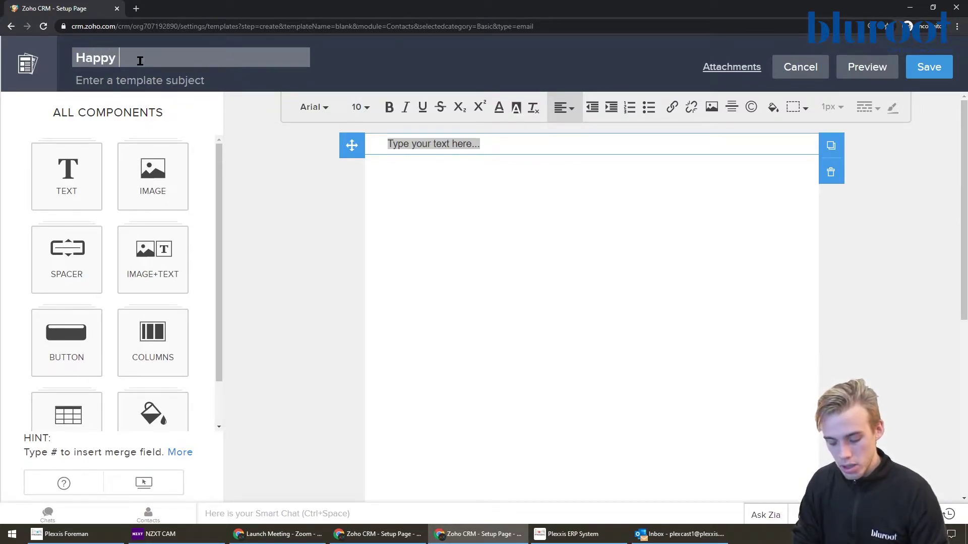
type("birtyhday email")
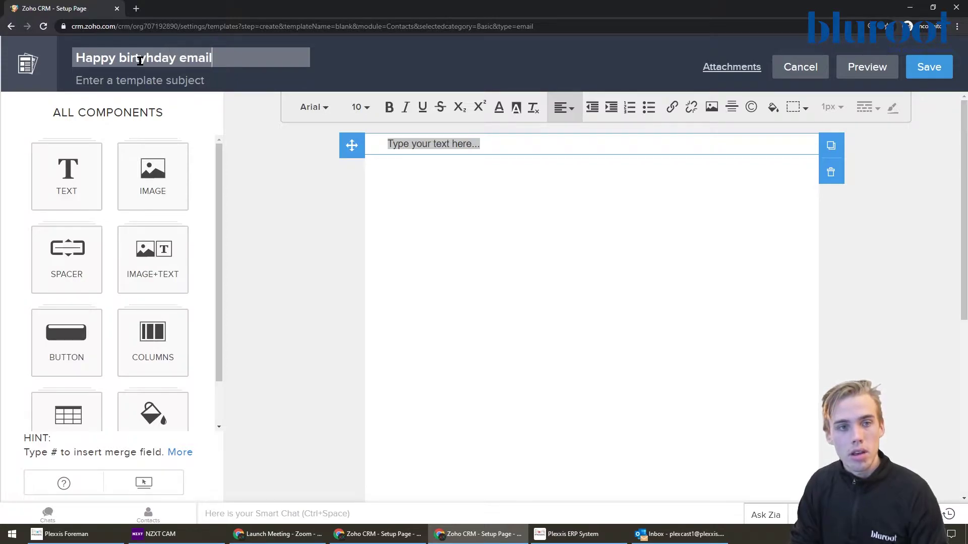
type(" for client")
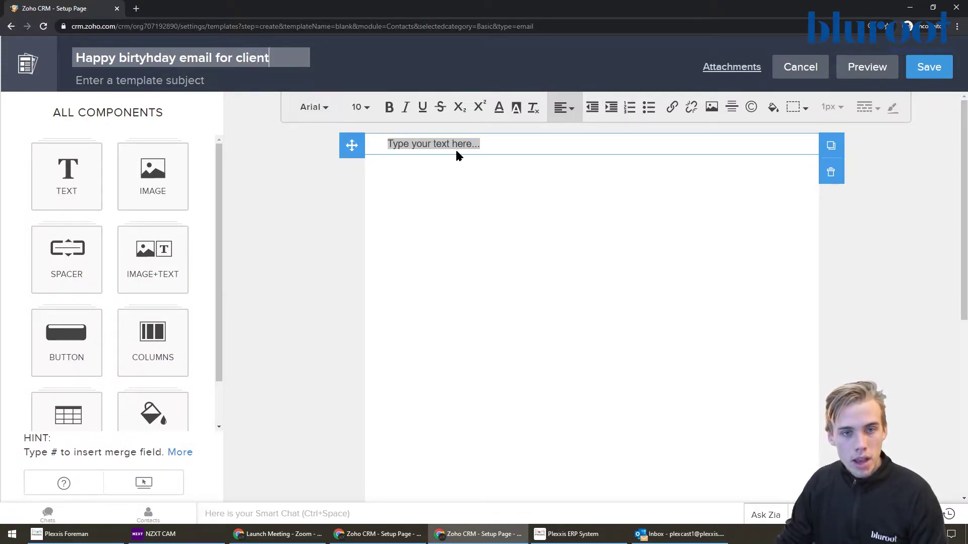
Step: Clear the placeholder text from the email body
left_click(454, 144)
triple_click(454, 144)
key("BackSpace")
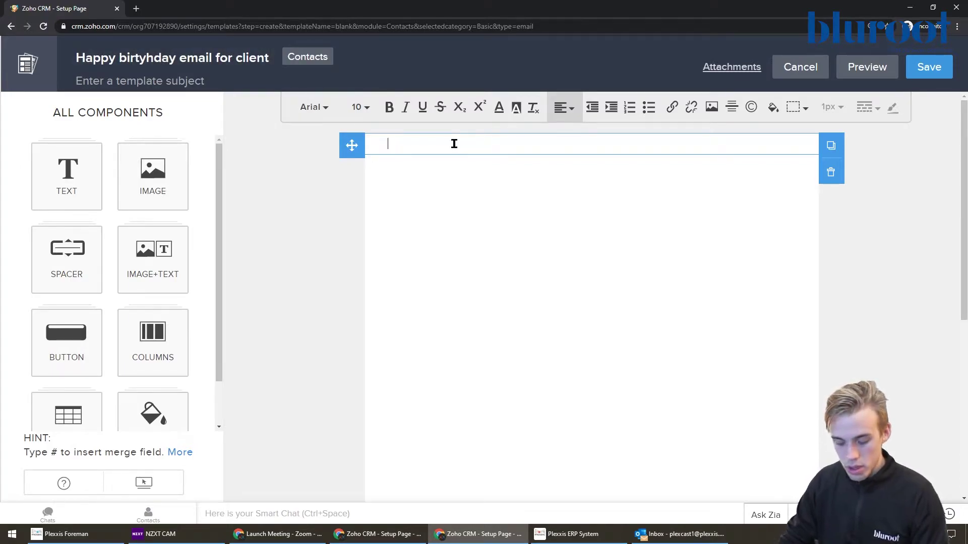
Step: Set the subject to 'Happy birthday ${Contacts.First Name}!' using the First Name merge field
left_click(185, 76)
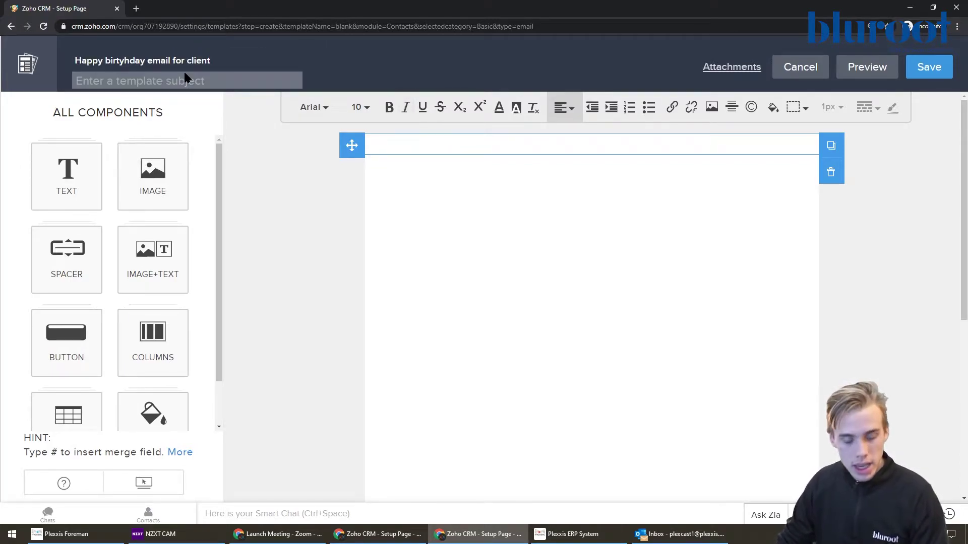
type("Happy birthds")
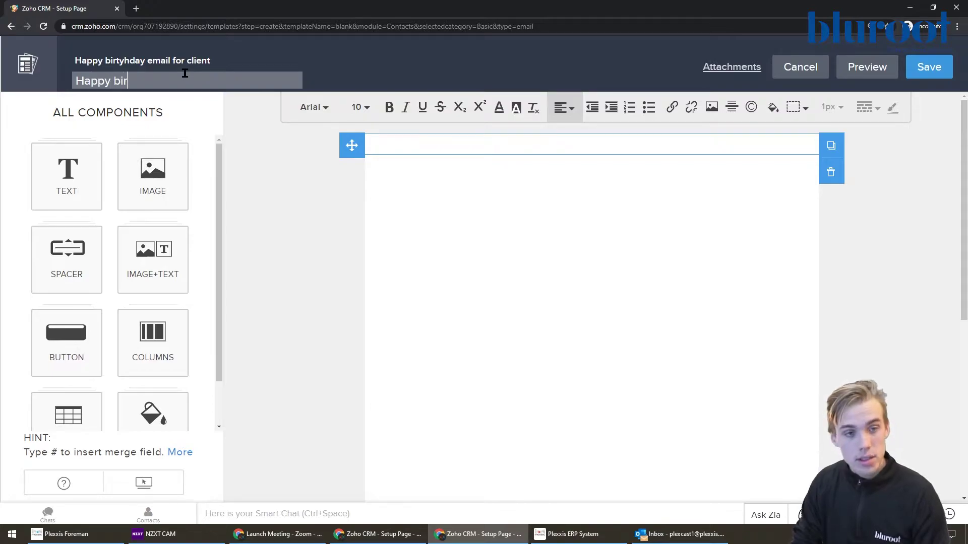
key("BackSpace")
type("day")
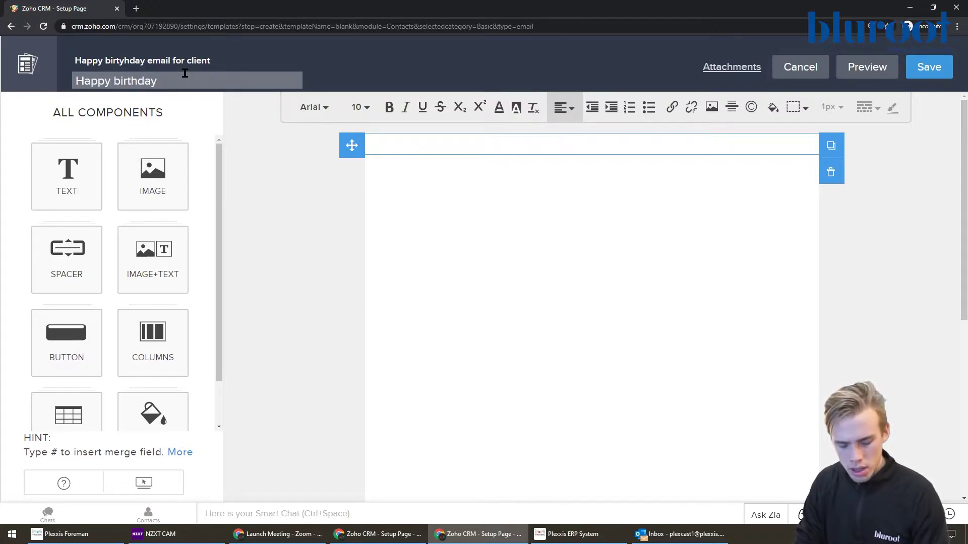
type(" #")
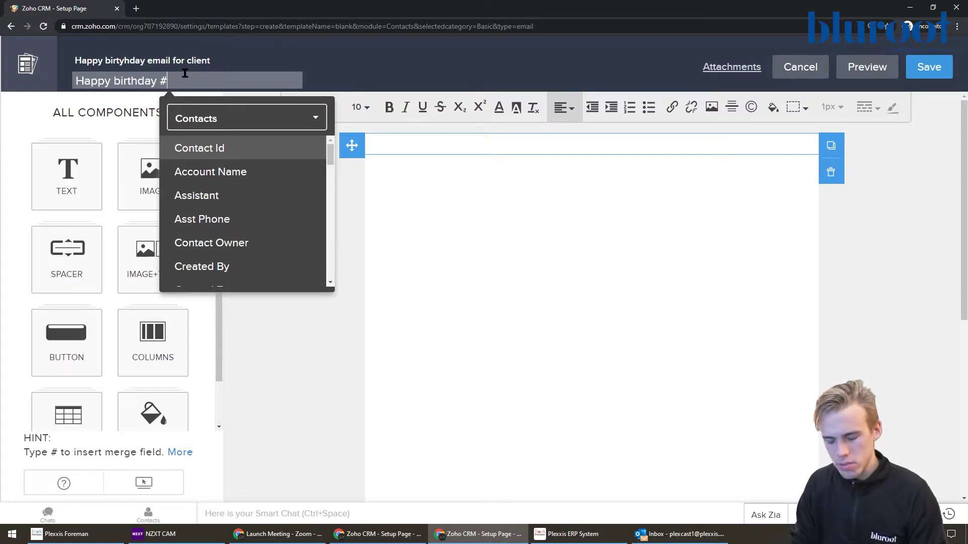
type("firs")
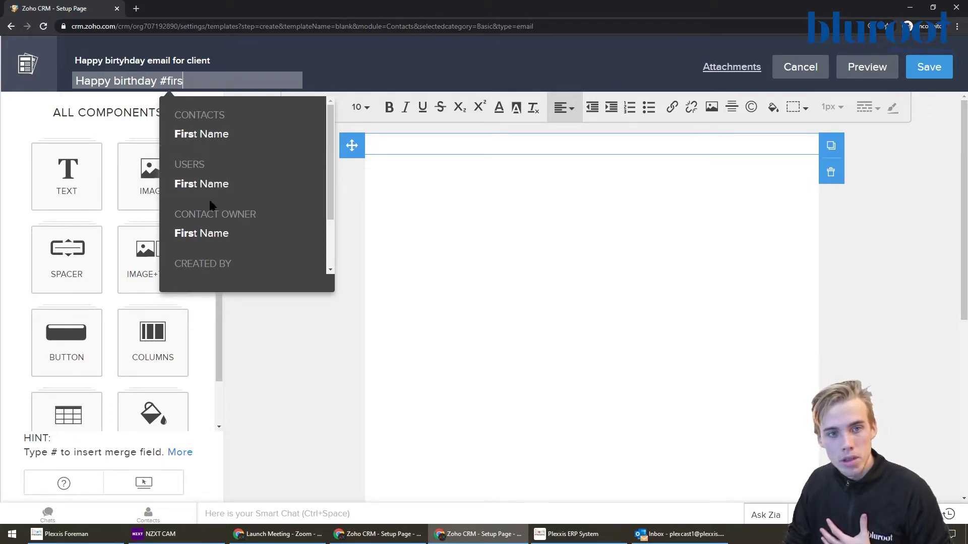
left_click(205, 135)
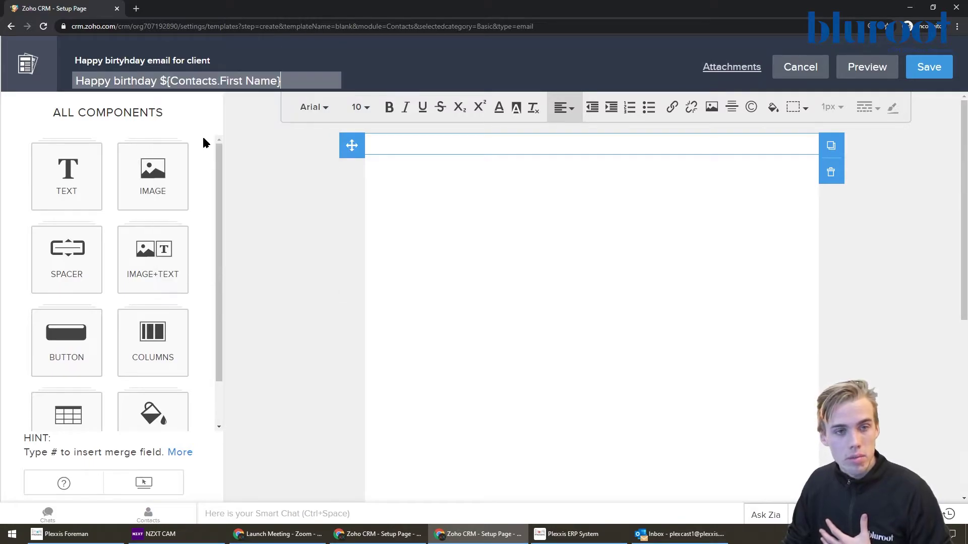
left_click(306, 80)
type("!")
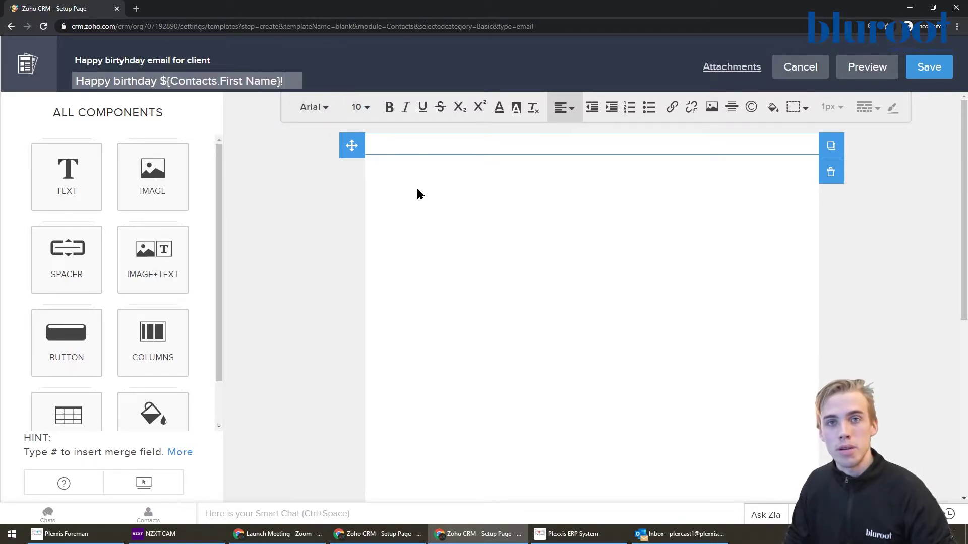
Step: Write 'Hi ${Contacts.First Name},' in the body, with 'Hope all is well' on the next line
left_click(412, 145)
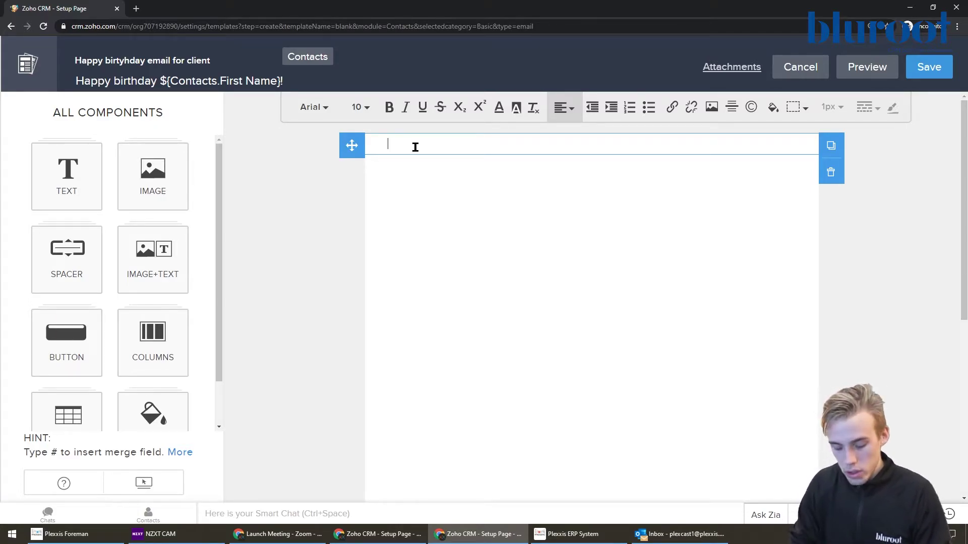
type("#")
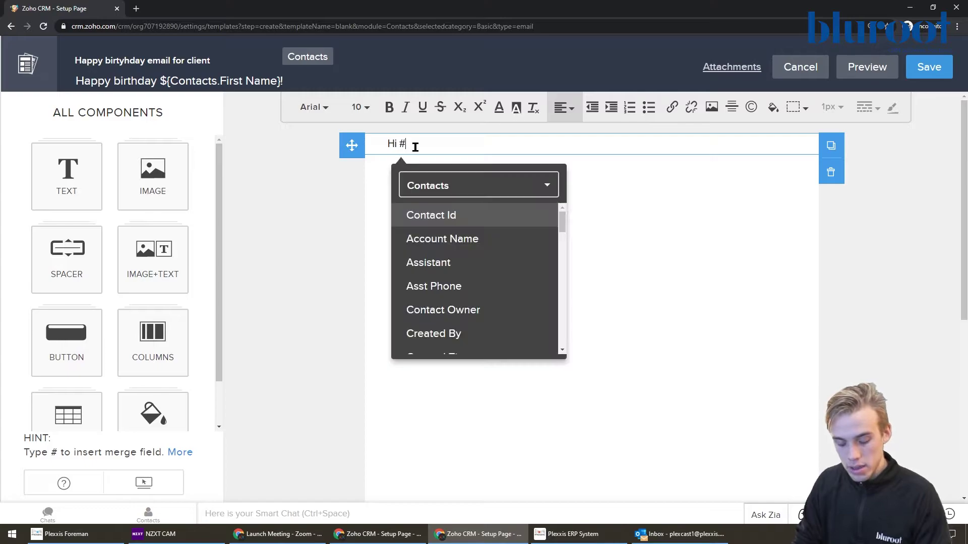
type("fi")
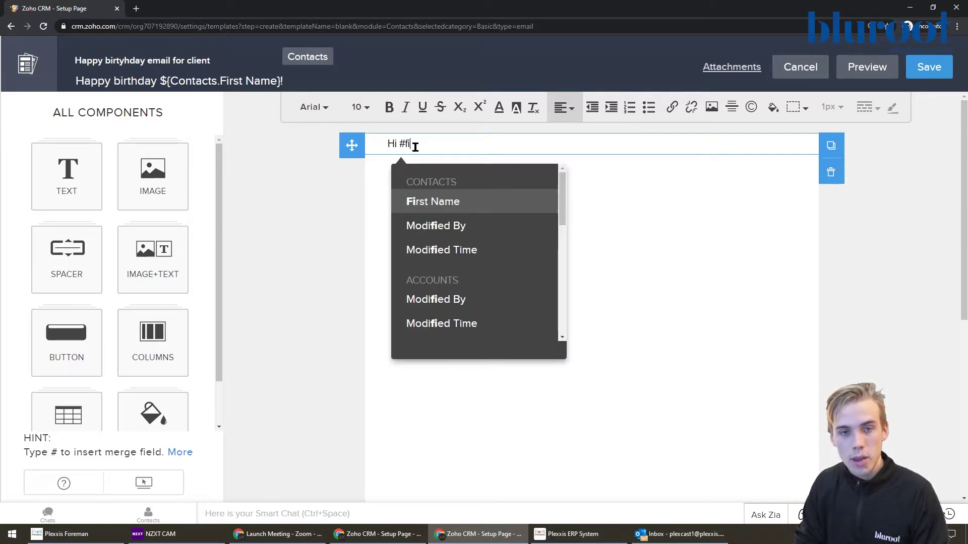
type("r")
left_click(445, 198)
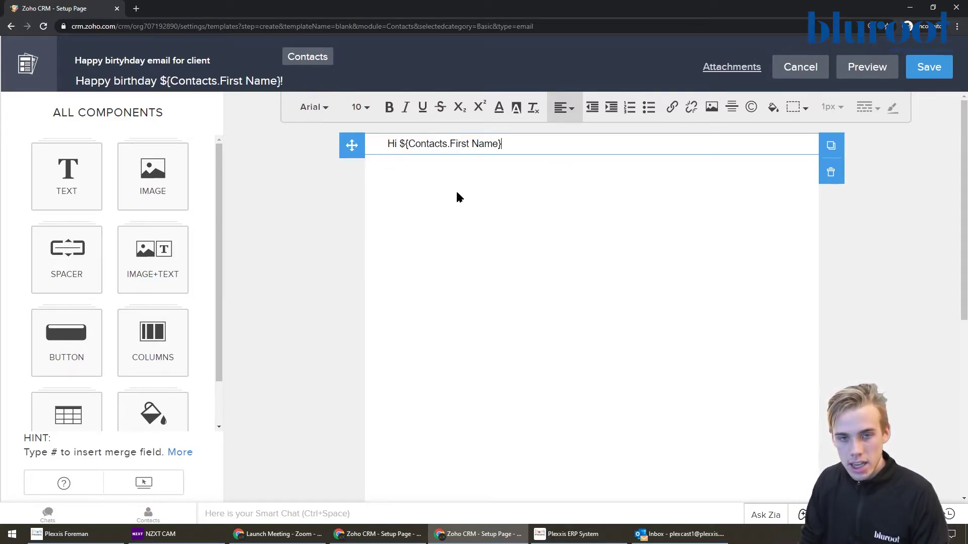
type(",")
key("Return")
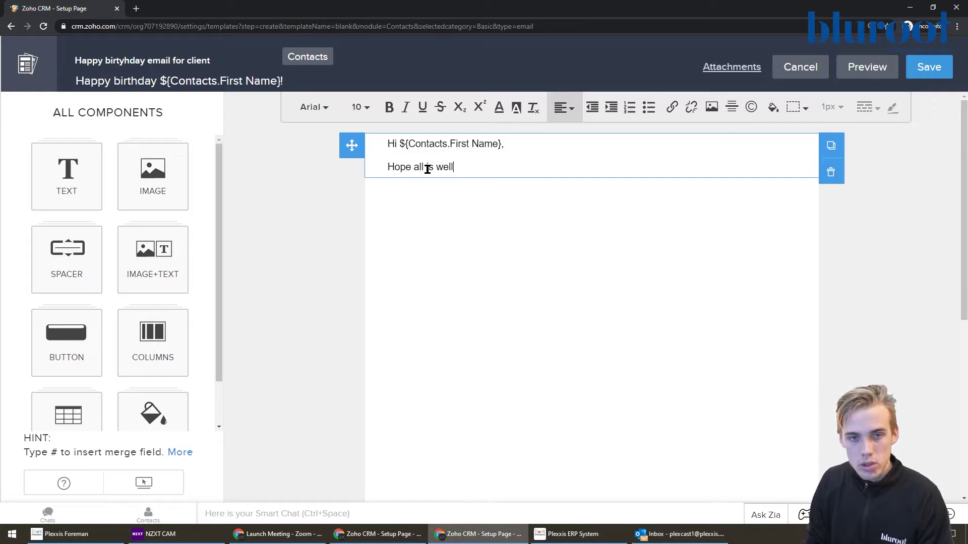
Step: Bold 'Hope all is well', then remove the bold again
left_click_drag(453, 167, 375, 168)
left_click(388, 107)
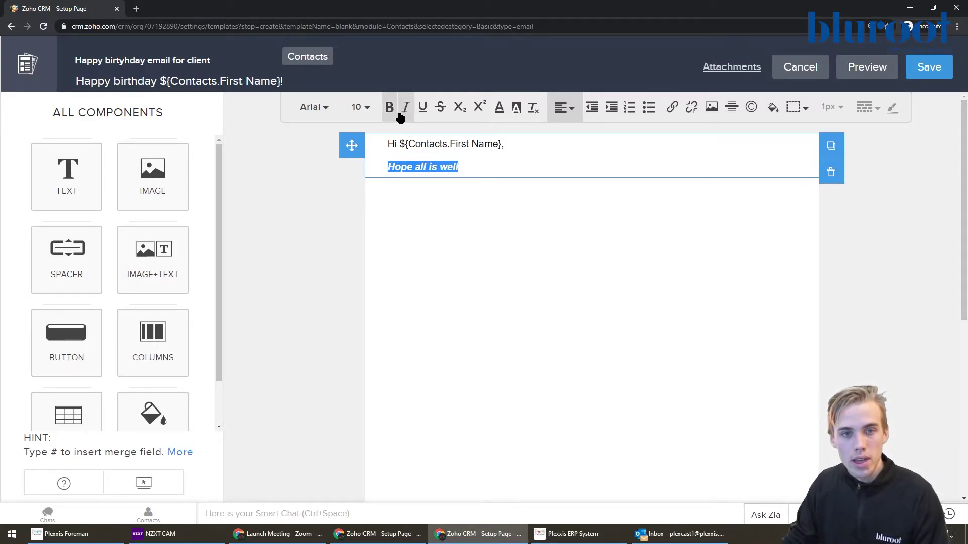
left_click(389, 107)
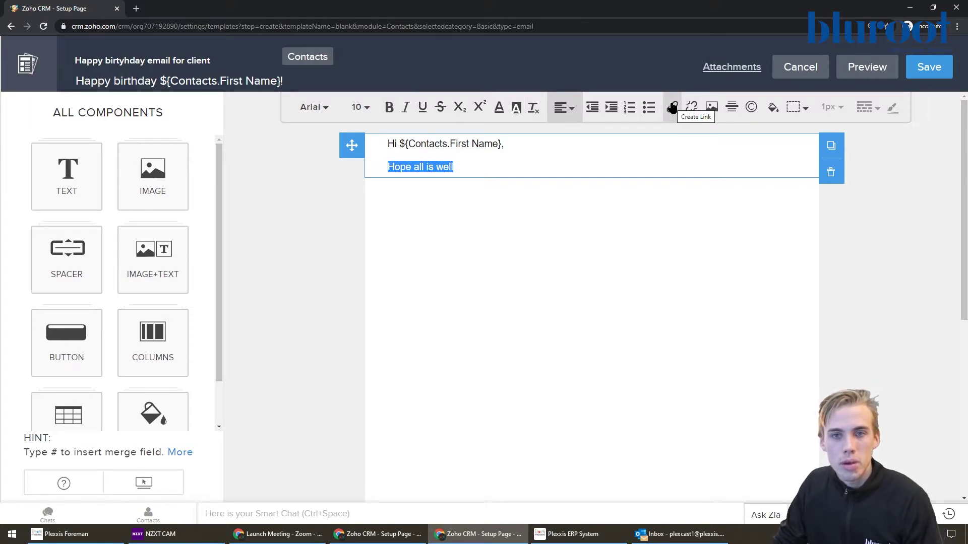
left_click(507, 158)
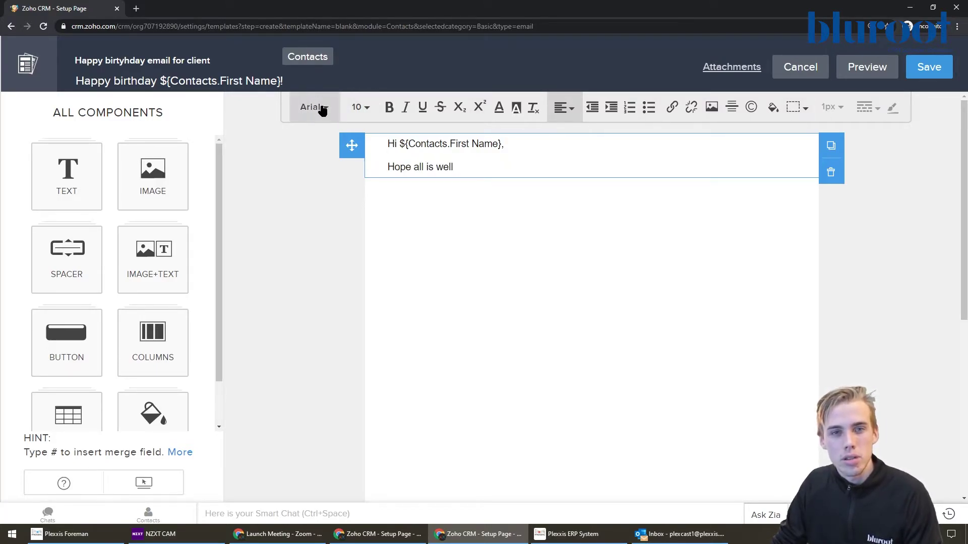
Step: Set all the greeting text to font size 12 and show the Image component layouts
left_click_drag(455, 168, 381, 143)
left_click(366, 109)
left_click(366, 182)
left_click(476, 171)
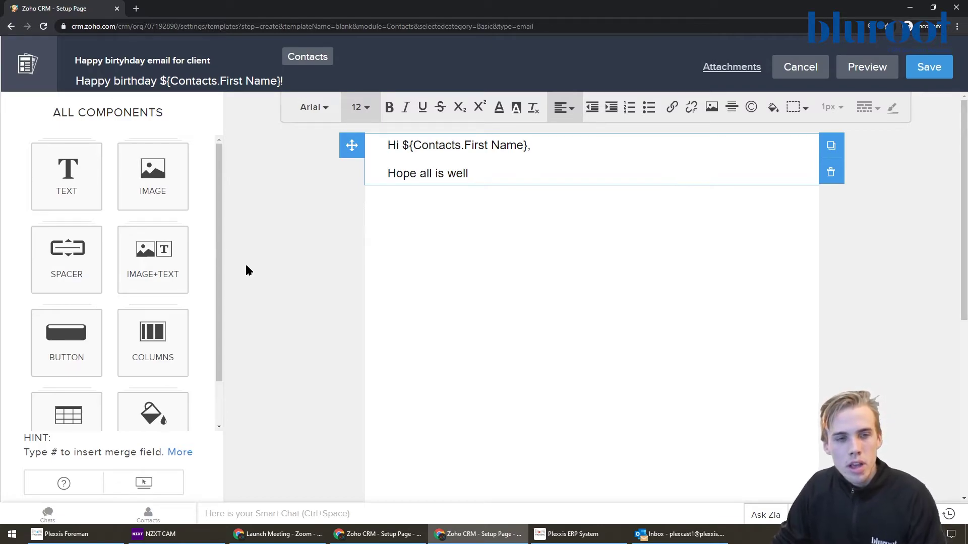
scroll(207, 246, "down", 2)
scroll(209, 249, "up", 2)
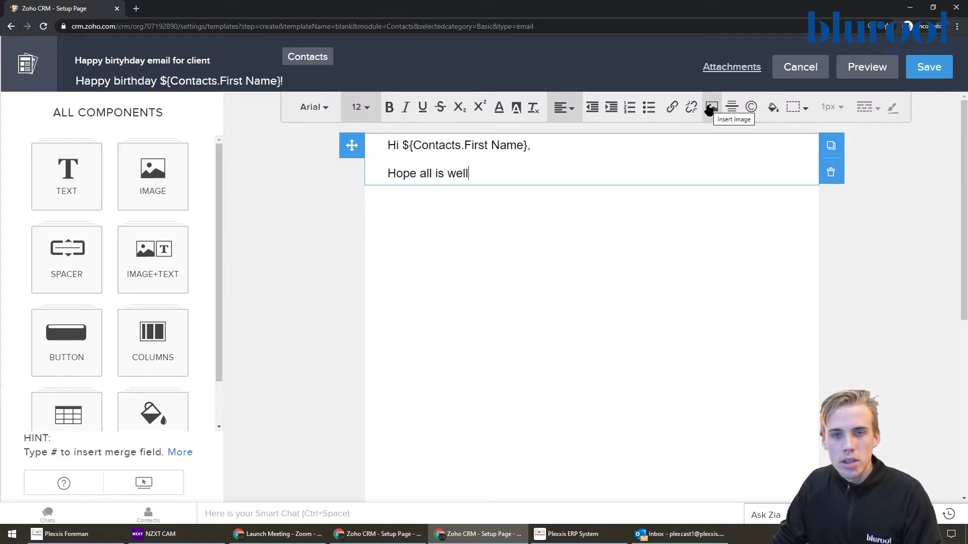
left_click(157, 180)
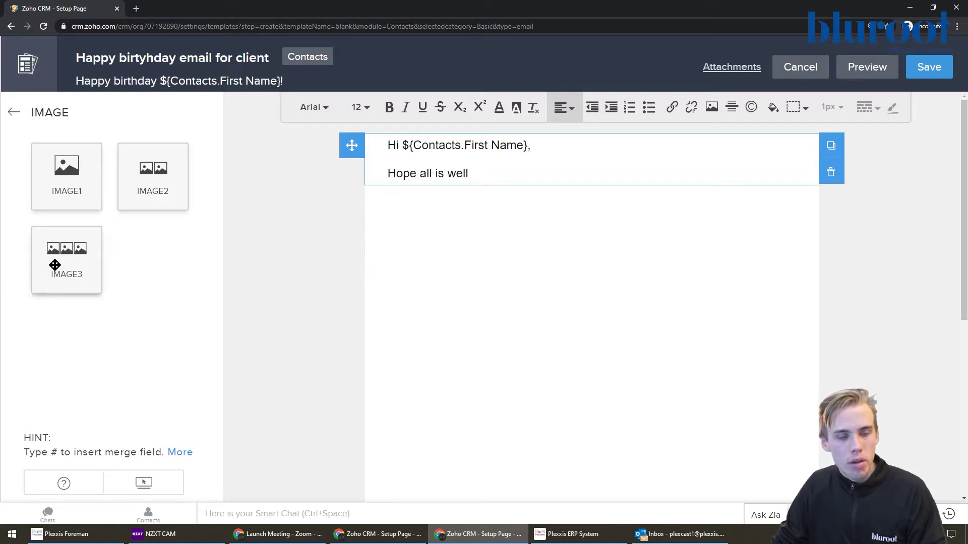
Step: Place an IMAGE3 three-image row below 'Hope all is well', leaving the placeholders empty
left_click_drag(56, 262, 490, 289)
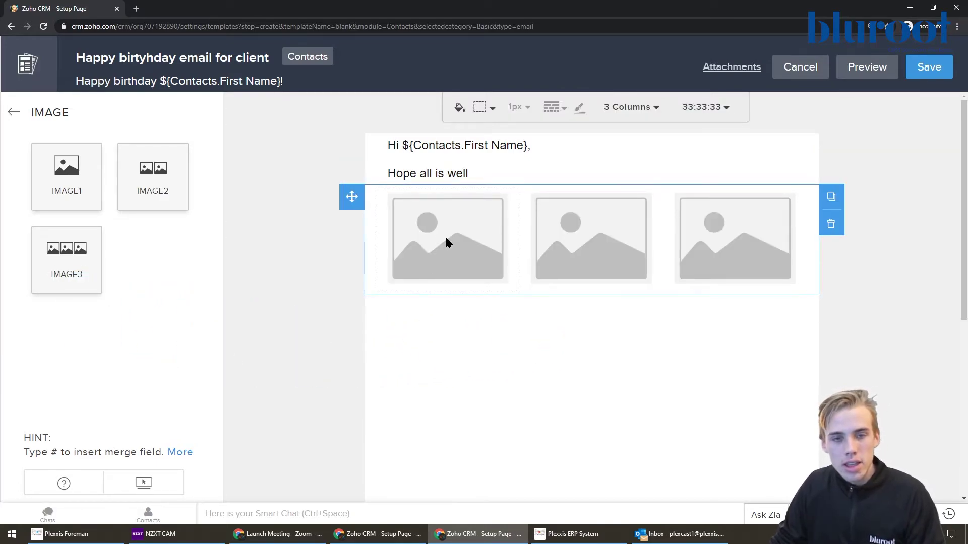
left_click(472, 238)
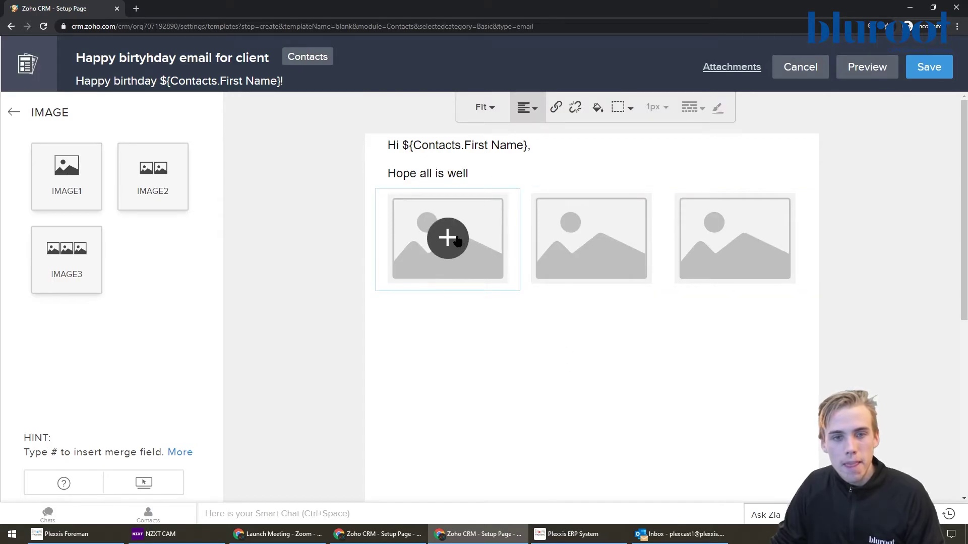
left_click(448, 238)
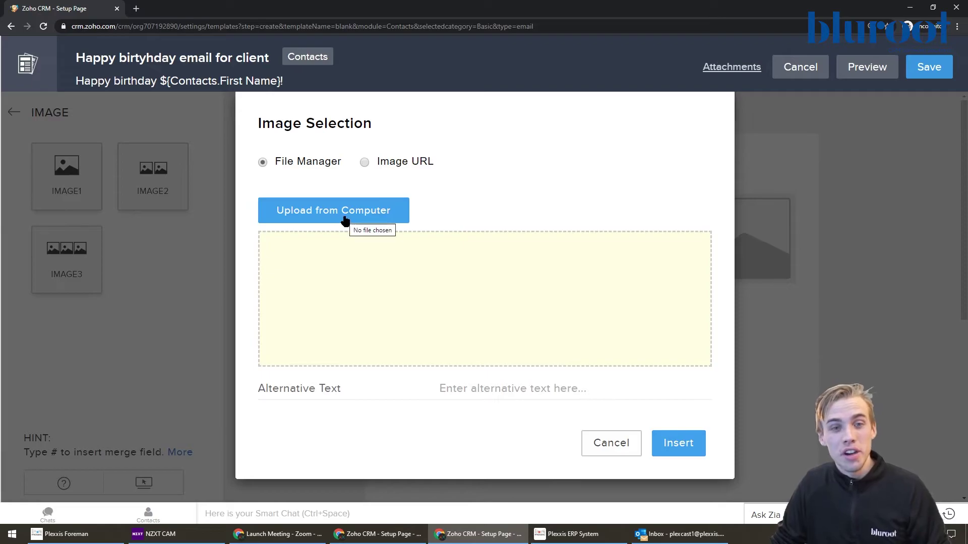
left_click(601, 443)
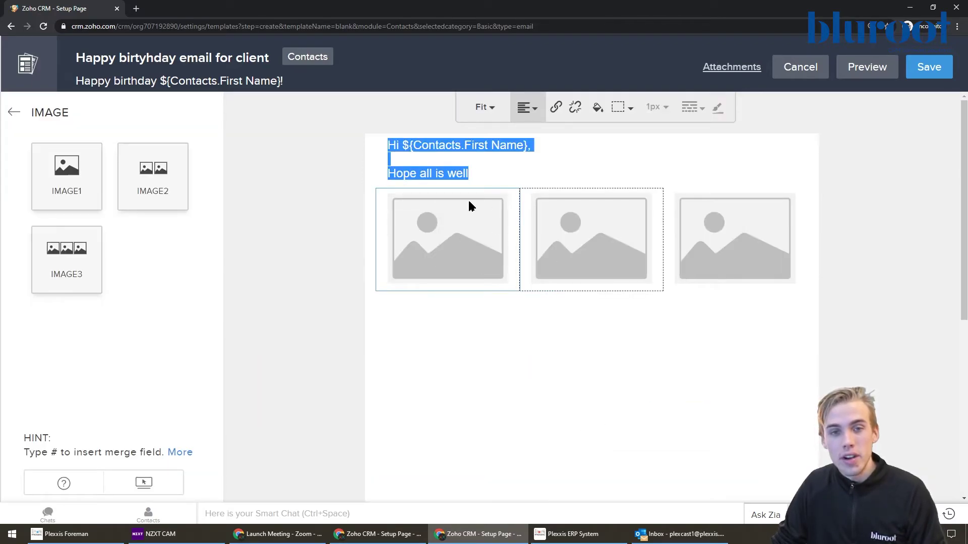
Step: Insert a 15px spacer below the image row and resize it to 37px
left_click(13, 112)
scroll(47, 244, "down", 1)
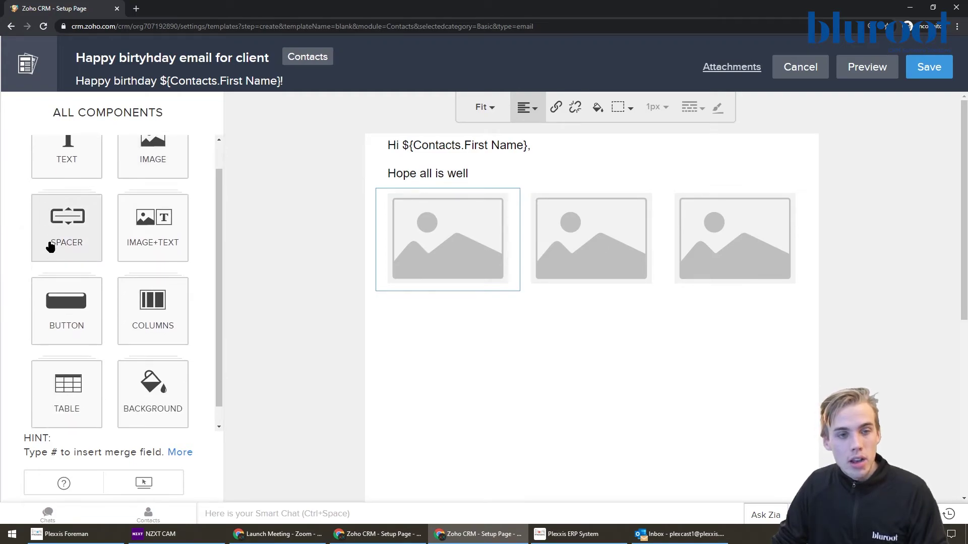
left_click(60, 206)
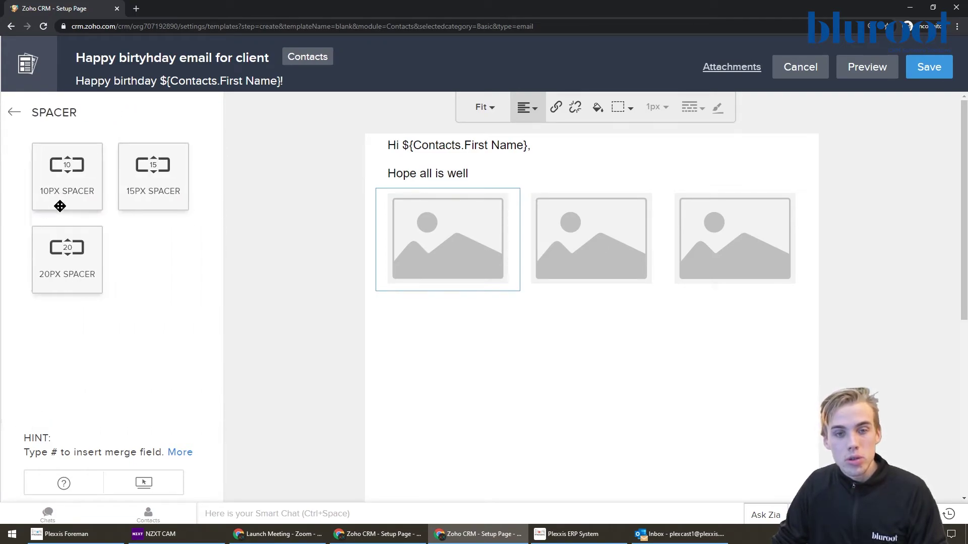
left_click(136, 190)
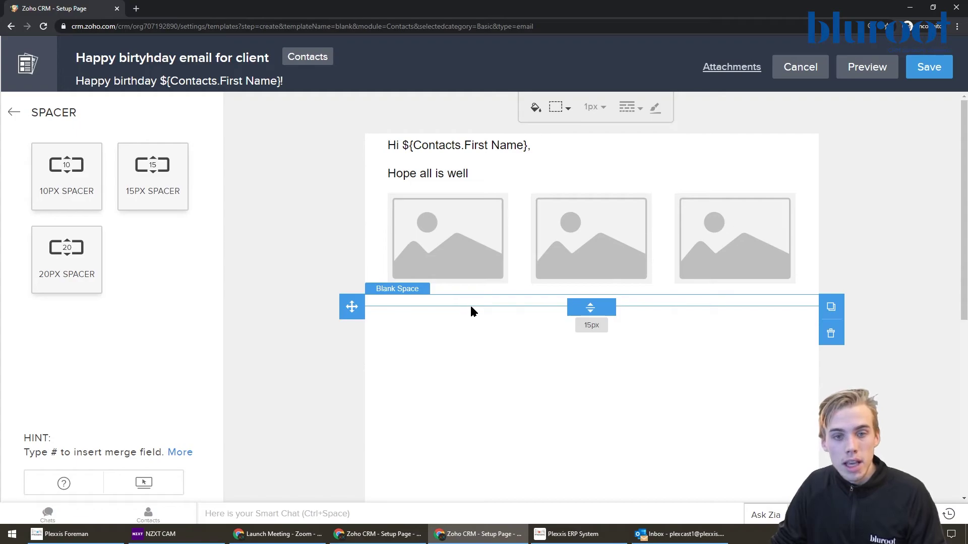
left_click_drag(589, 305, 597, 334)
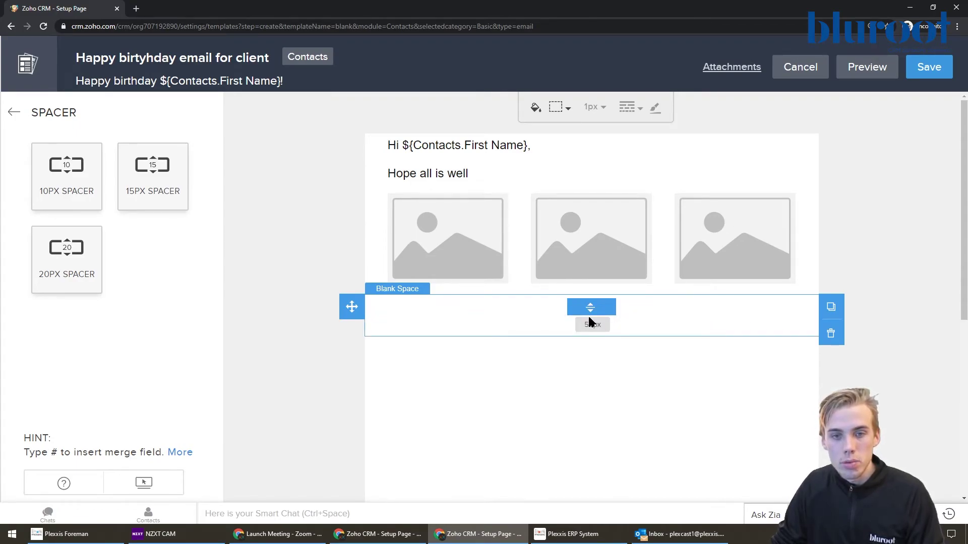
left_click_drag(590, 307, 592, 328)
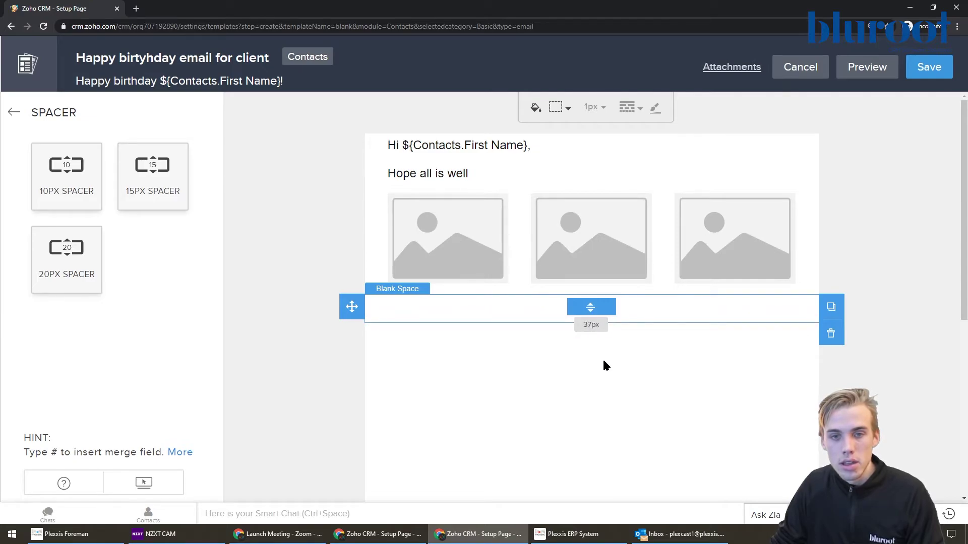
left_click(14, 113)
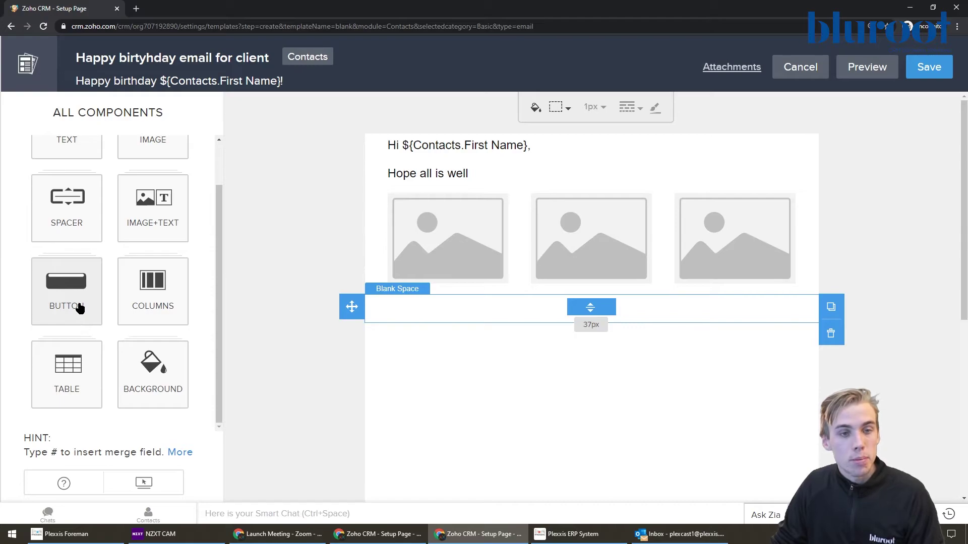
scroll(78, 307, "up", 1)
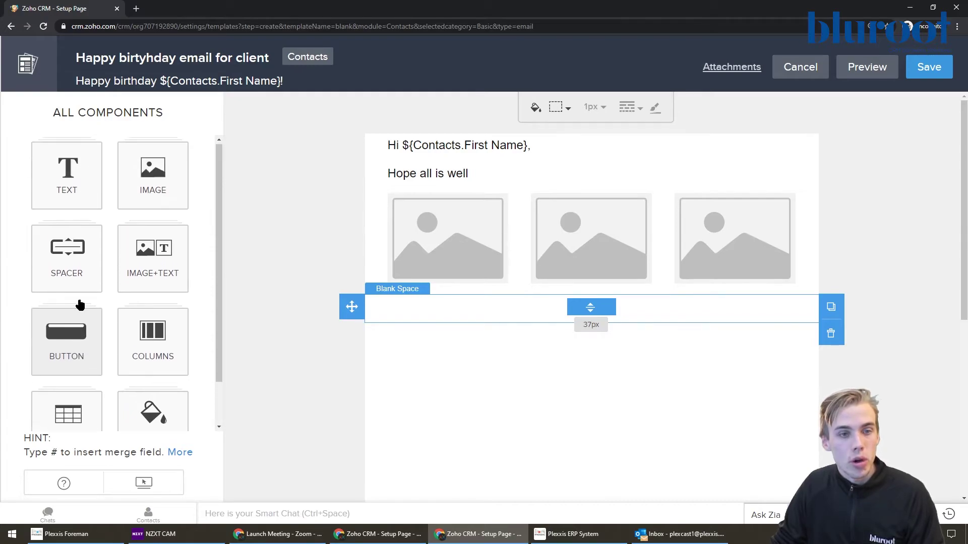
left_click(76, 343)
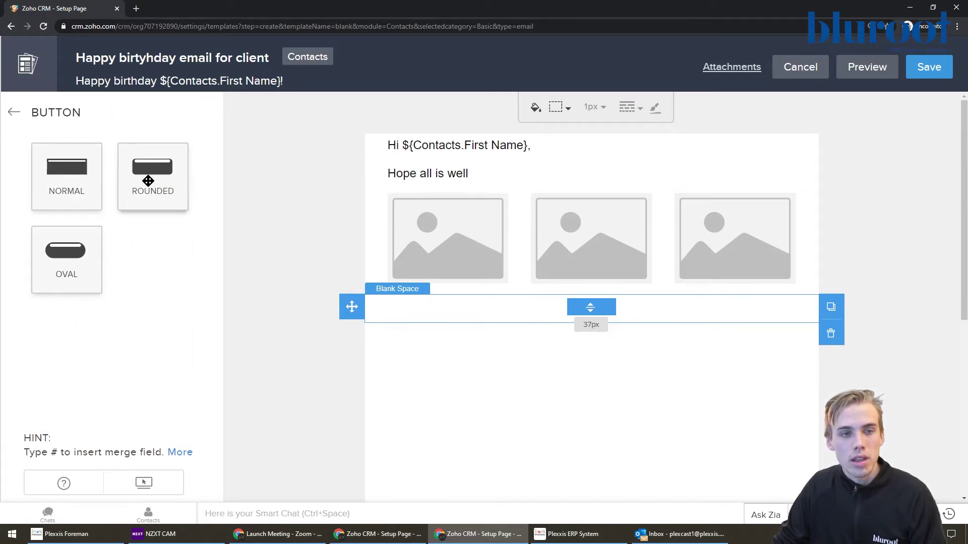
left_click_drag(149, 180, 543, 356)
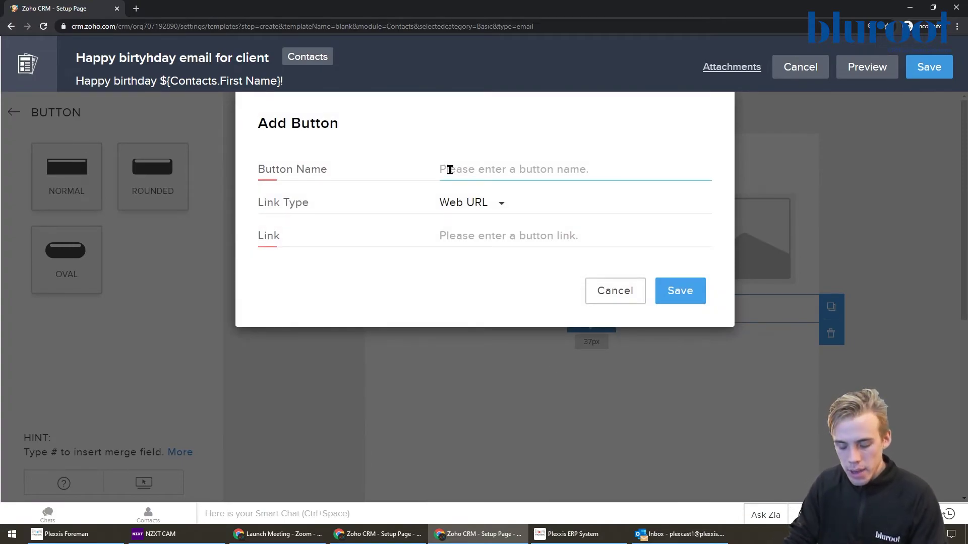
type("Button")
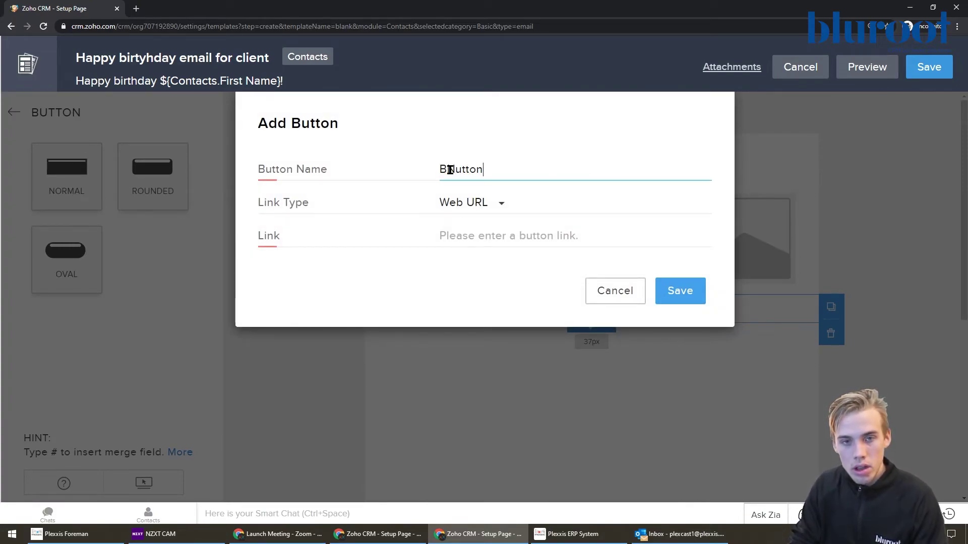
key("BackSpace")
key("BackSpace")
key("BackSpace")
key("BackSpace")
key("BackSpace")
key("BackSpace")
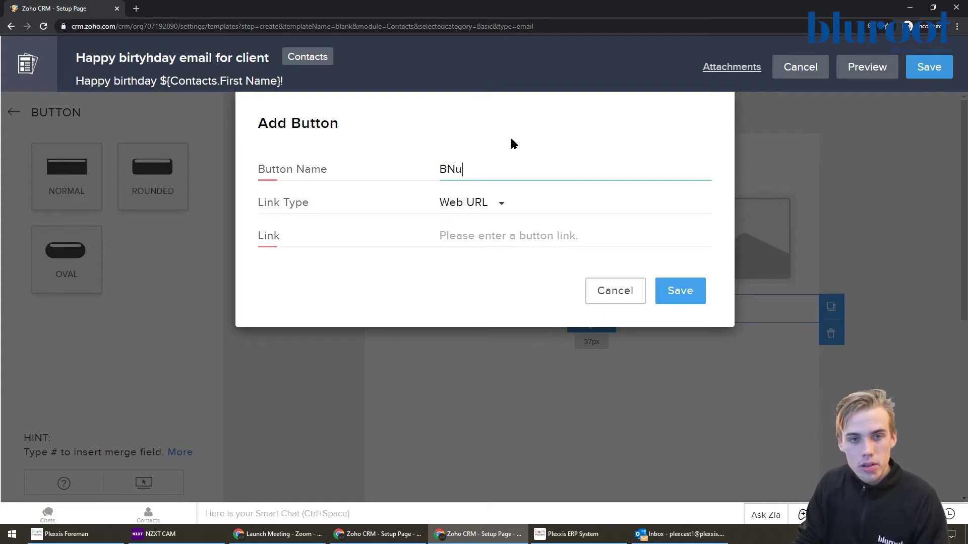
type("utton 1")
key("Tab")
type("https")
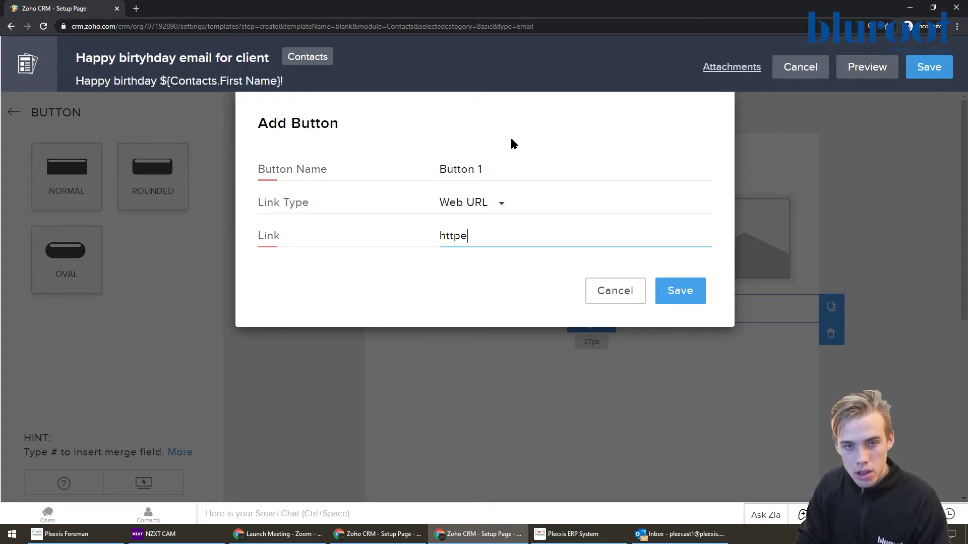
type("://go")
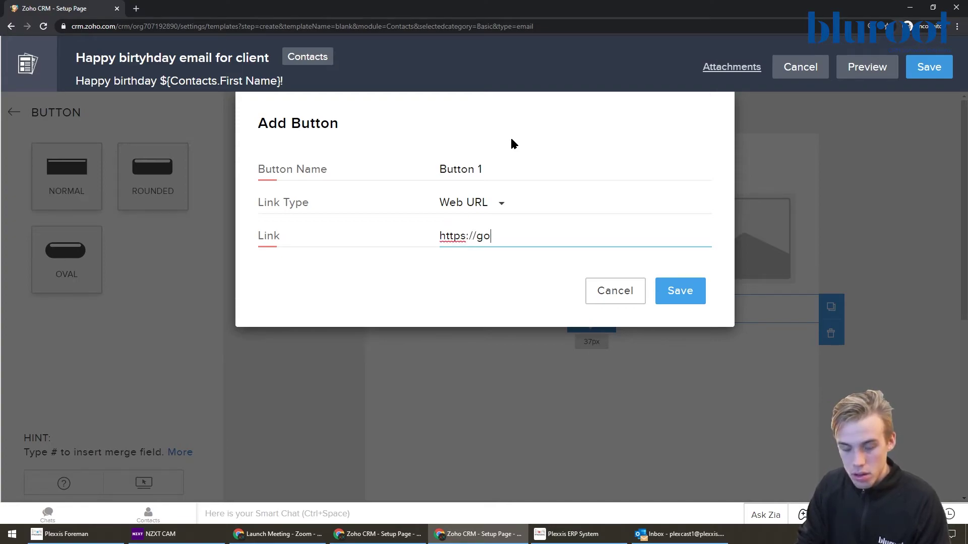
type("ogle.ca")
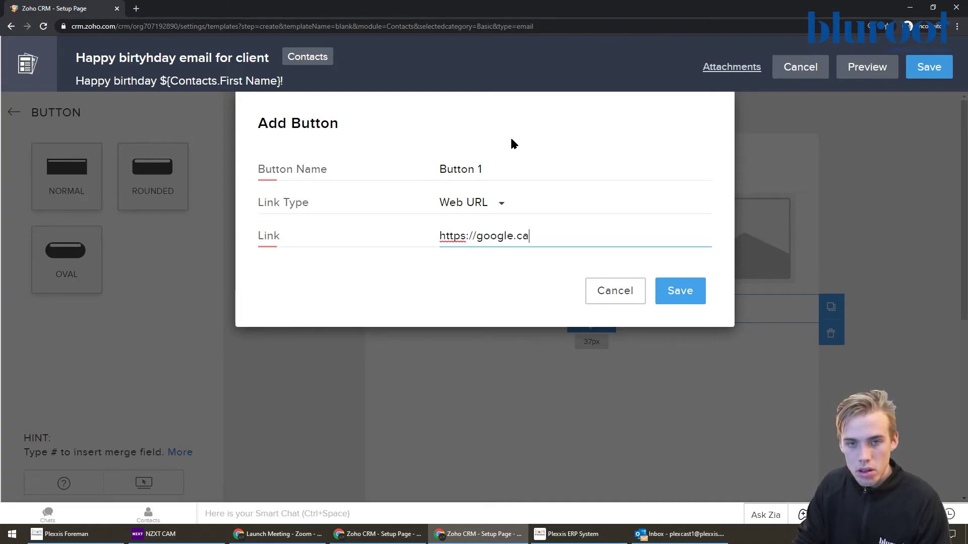
Step: Save Button 1 and style it with a dark red fill and a bold, size 18 white label
left_click(679, 294)
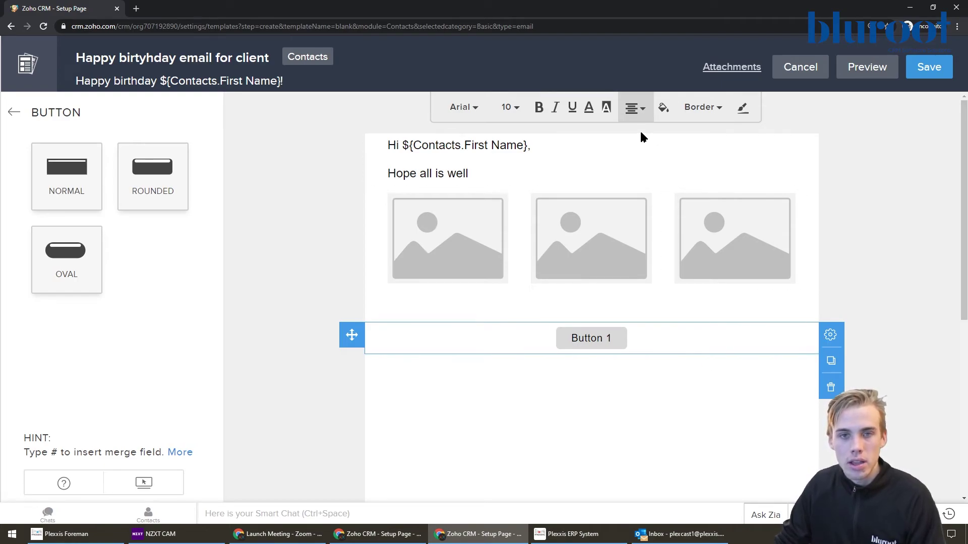
left_click(606, 107)
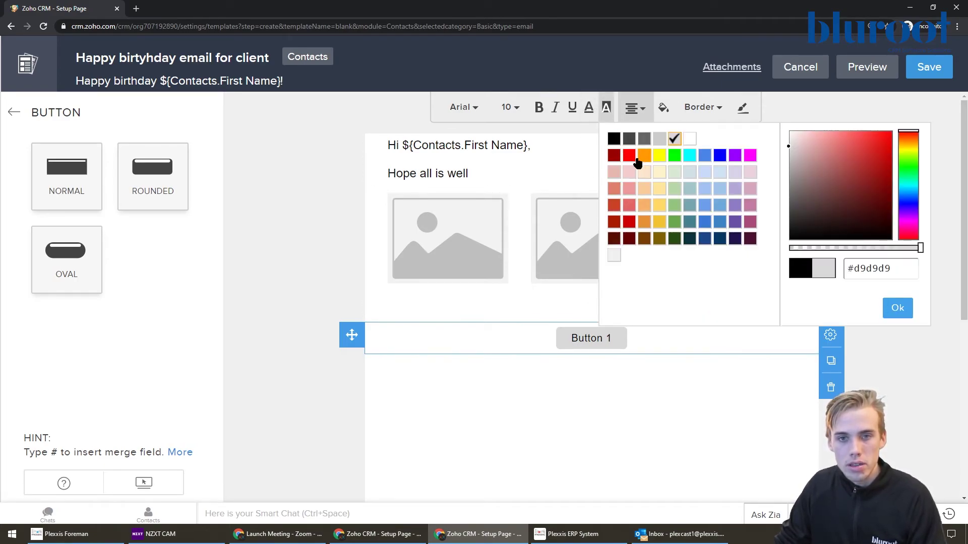
left_click(613, 155)
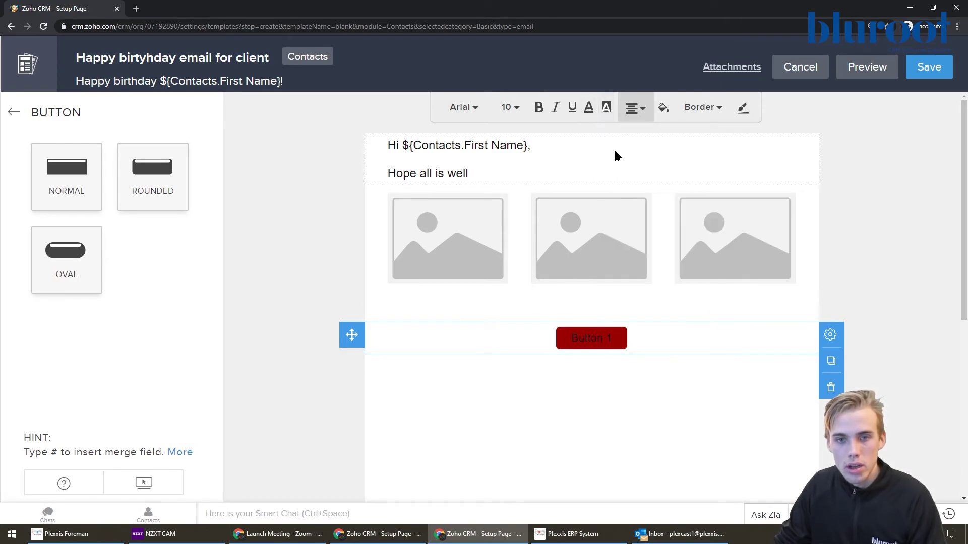
left_click(509, 109)
left_click(510, 237)
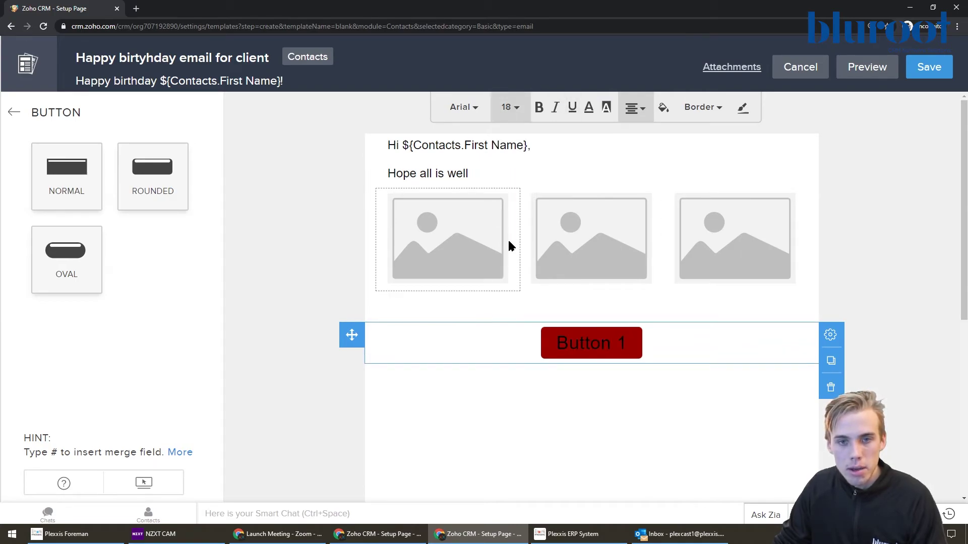
left_click(539, 110)
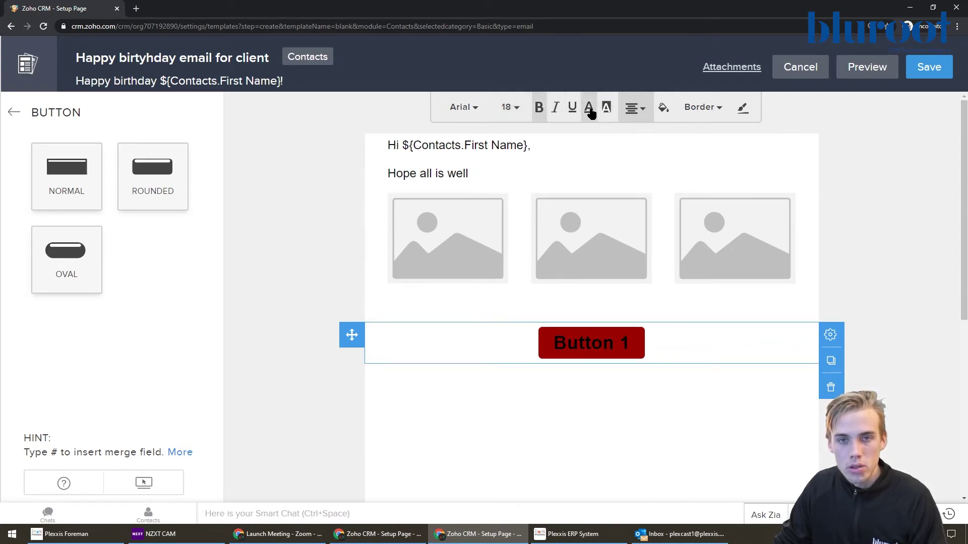
left_click(591, 112)
left_click(672, 139)
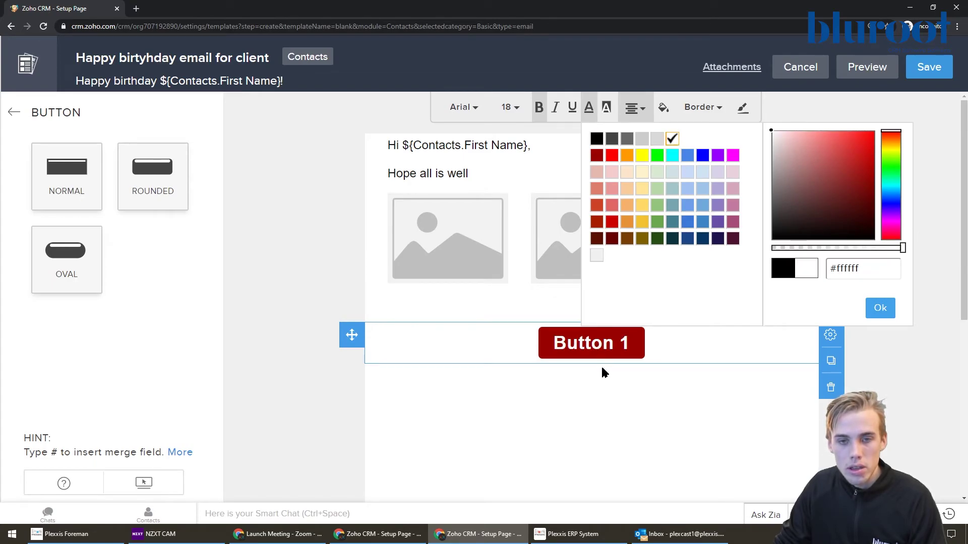
left_click(604, 415)
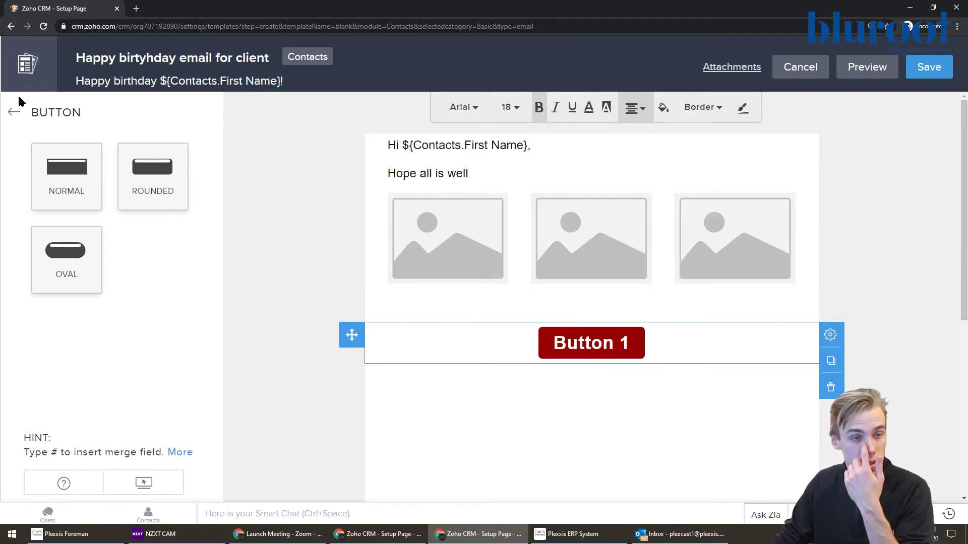
Step: Check the template Background options twice, then return the side panel to All Components
left_click(14, 112)
scroll(98, 317, "down", 1)
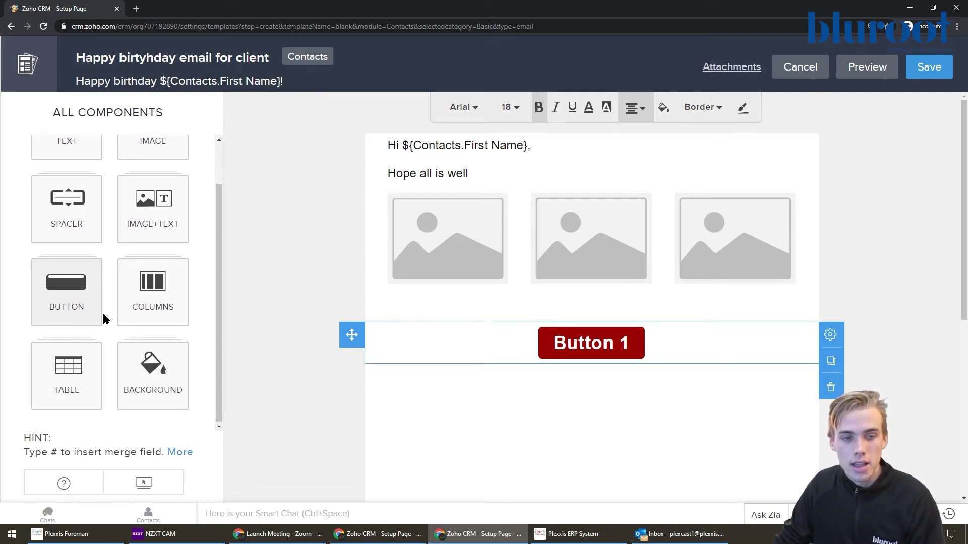
scroll(144, 323, "up", 1)
scroll(152, 331, "down", 1)
scroll(151, 348, "up", 1)
scroll(147, 378, "down", 1)
left_click(147, 387)
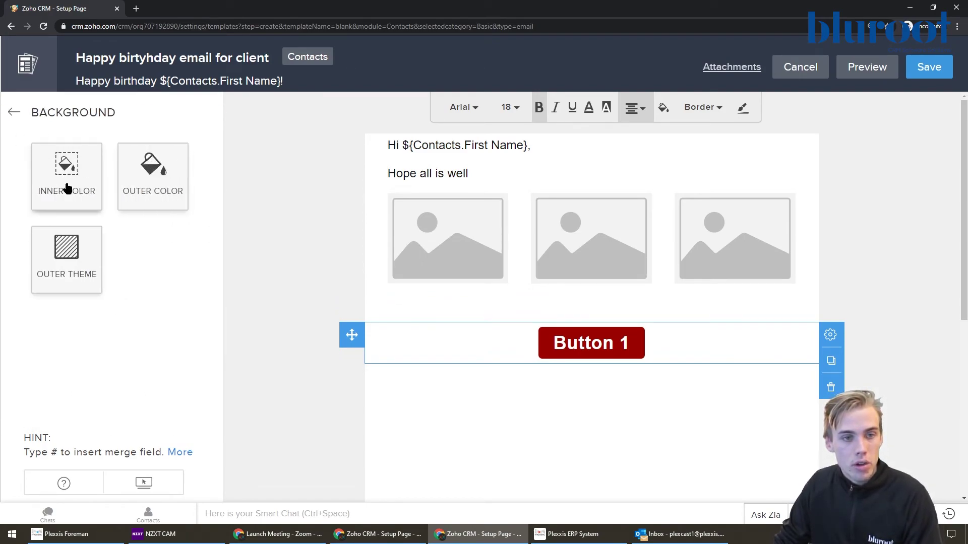
left_click(12, 115)
left_click(163, 380)
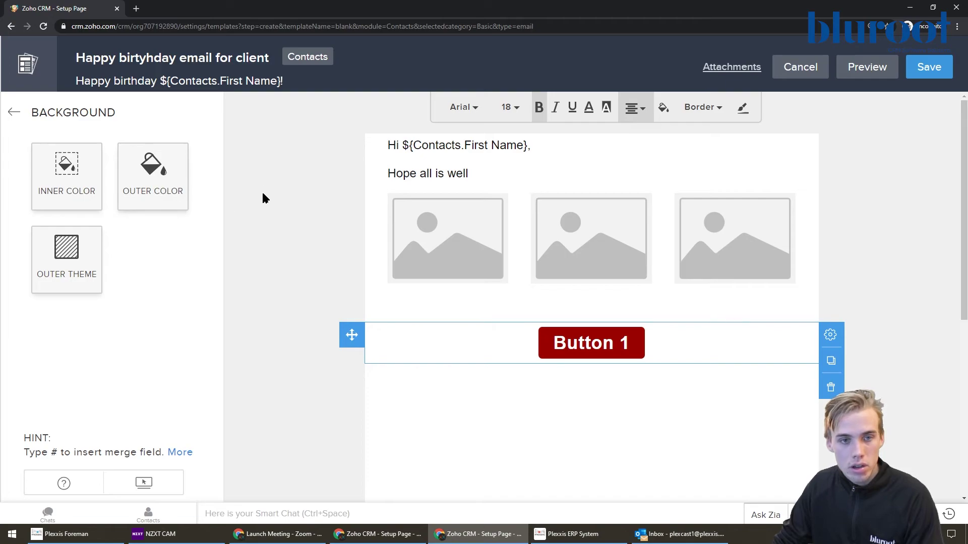
left_click(15, 113)
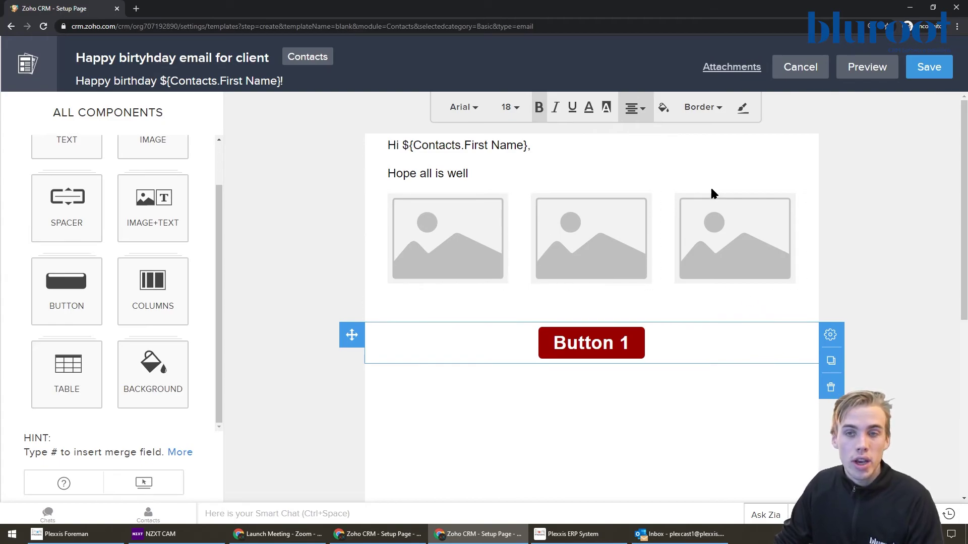
Step: Save 'Happy birtyhday email for client' to the Public Email Templates folder
left_click(929, 69)
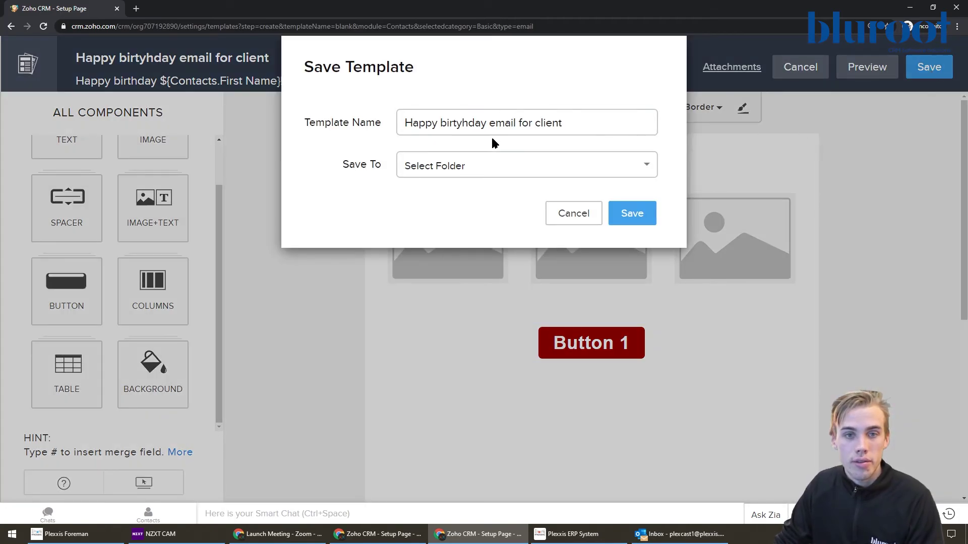
left_click(458, 165)
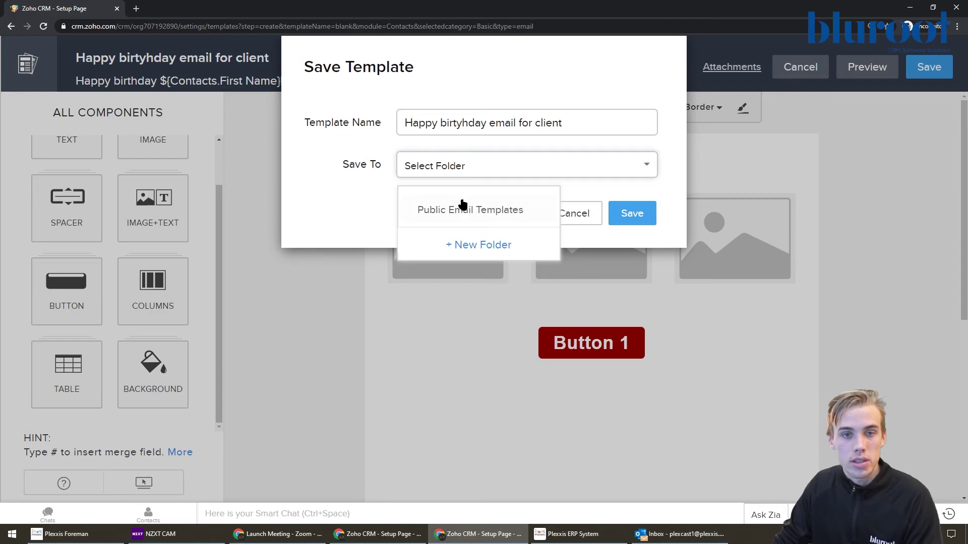
left_click(472, 214)
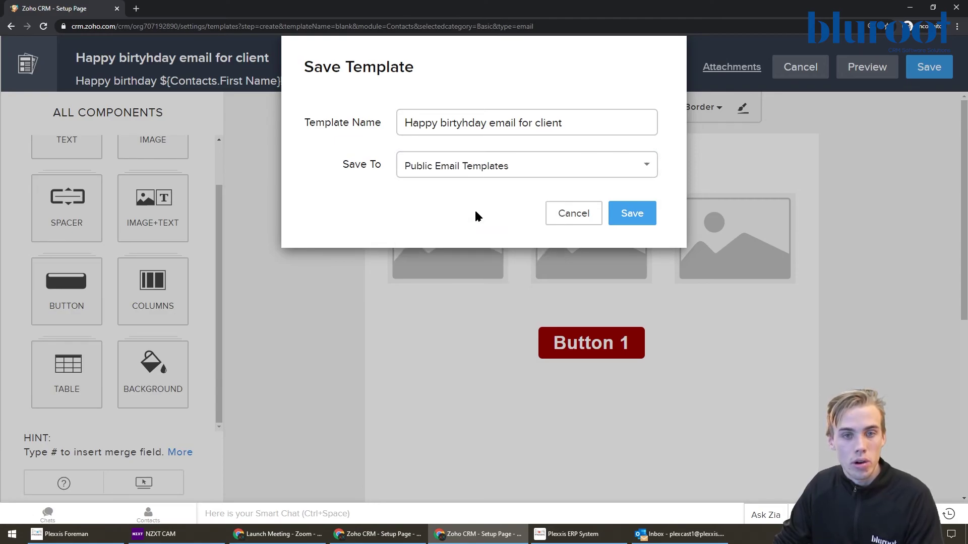
left_click(628, 214)
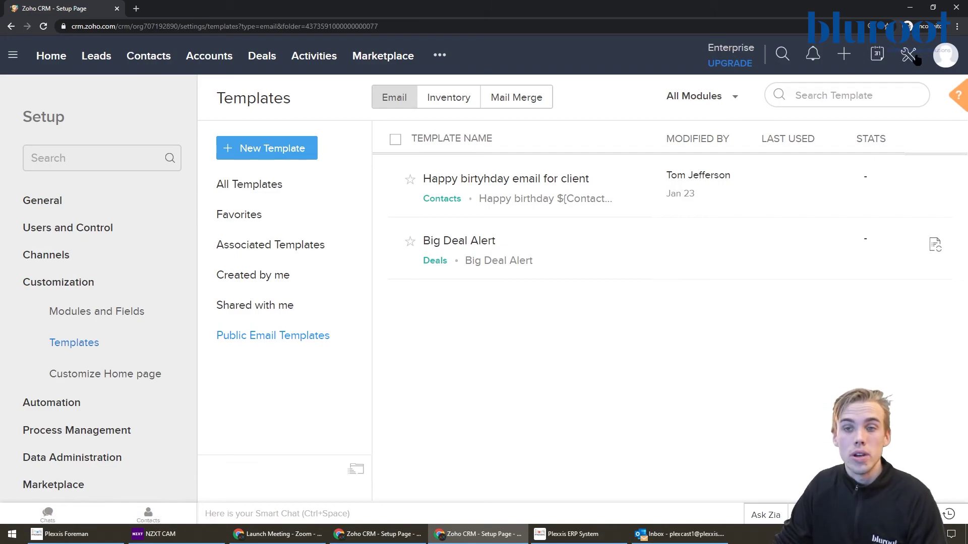
Step: Go to the Contacts module from the top navigation bar
left_click(167, 56)
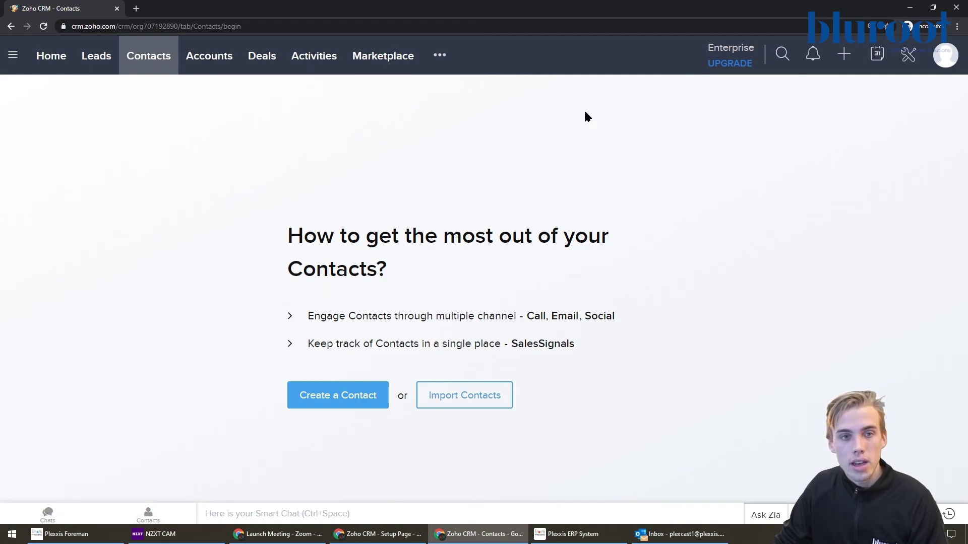